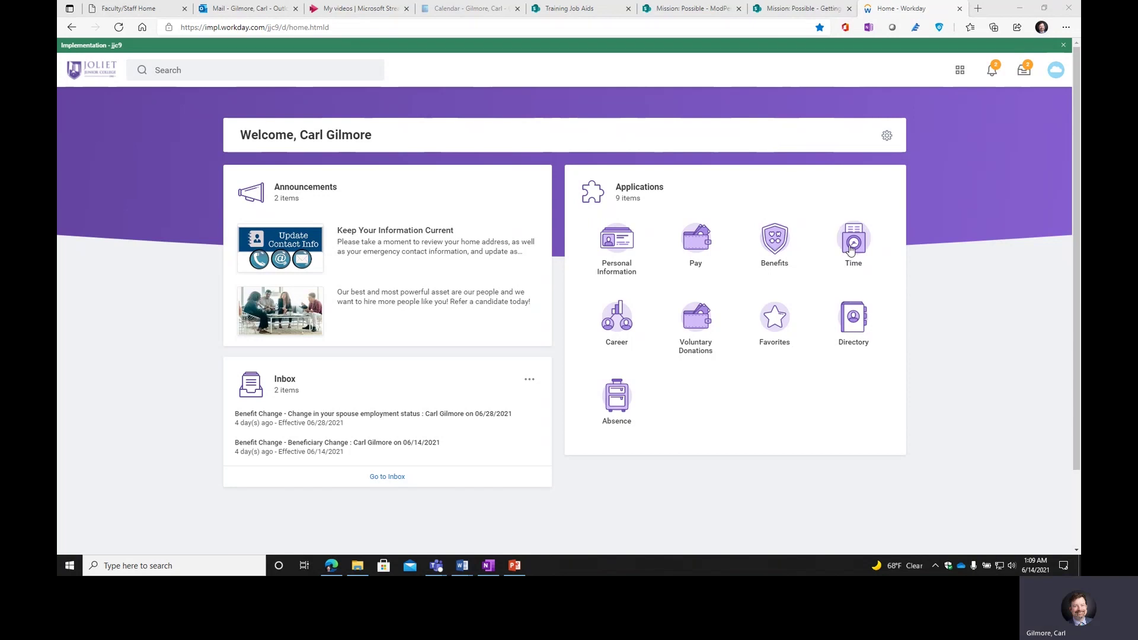
# - Open the time entry calendar for the week containing 06/14/2021
pyautogui.click(851, 249)
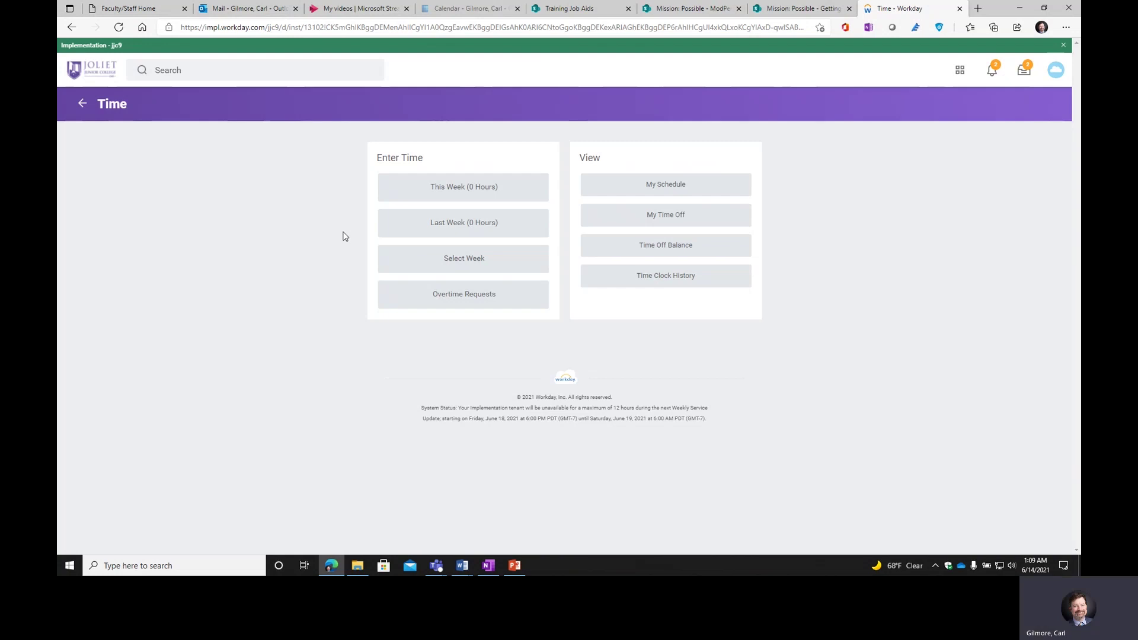
pyautogui.click(475, 264)
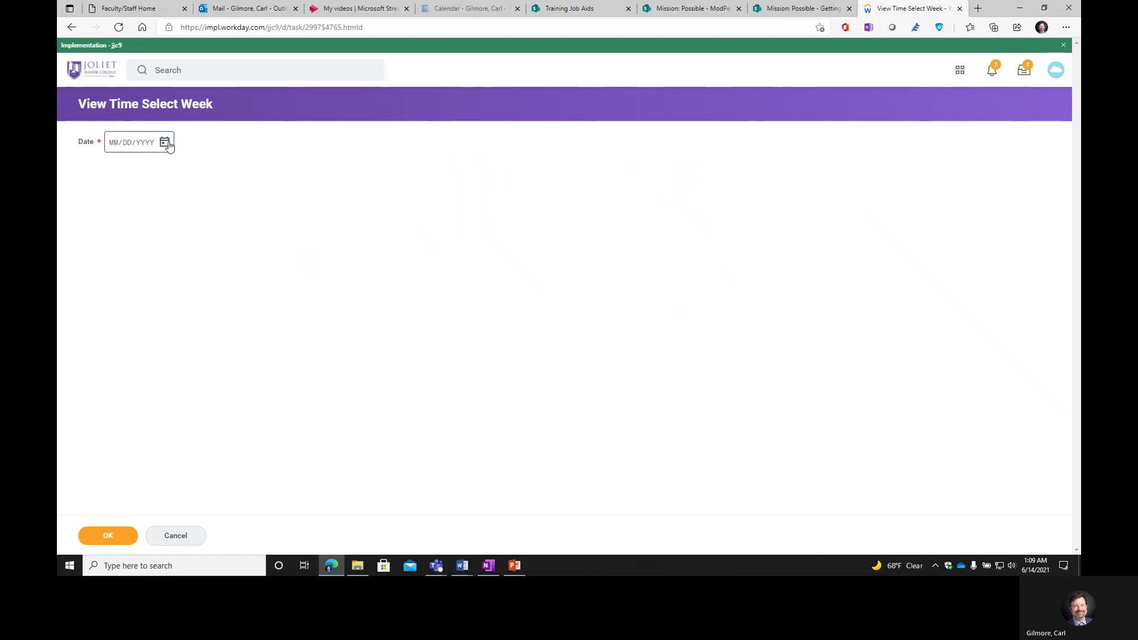
pyautogui.click(165, 143)
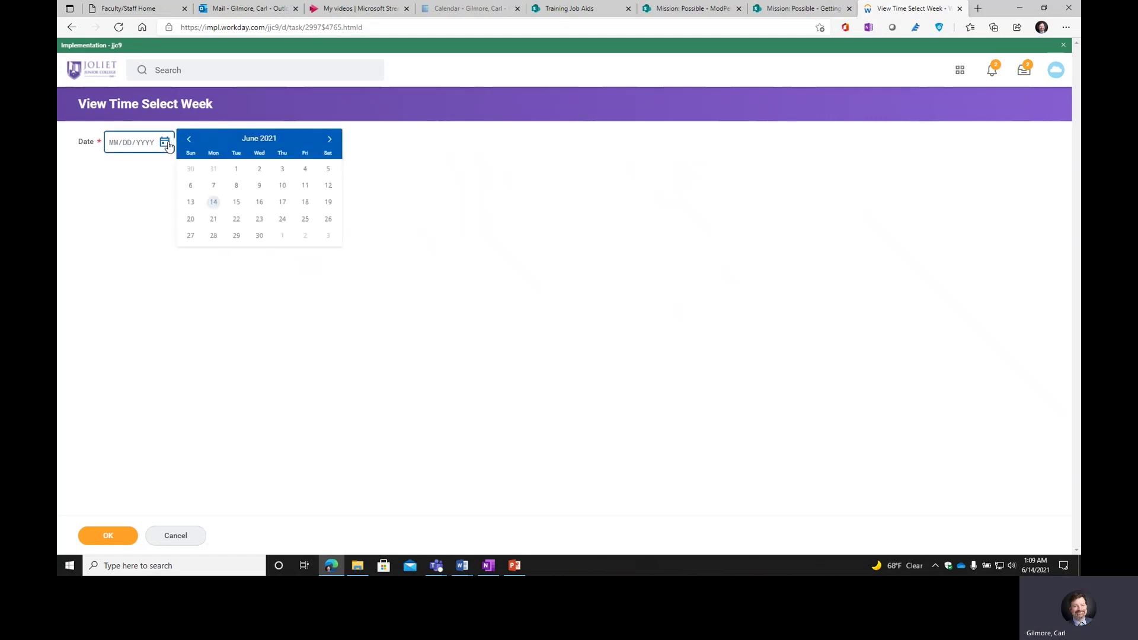
pyautogui.click(212, 203)
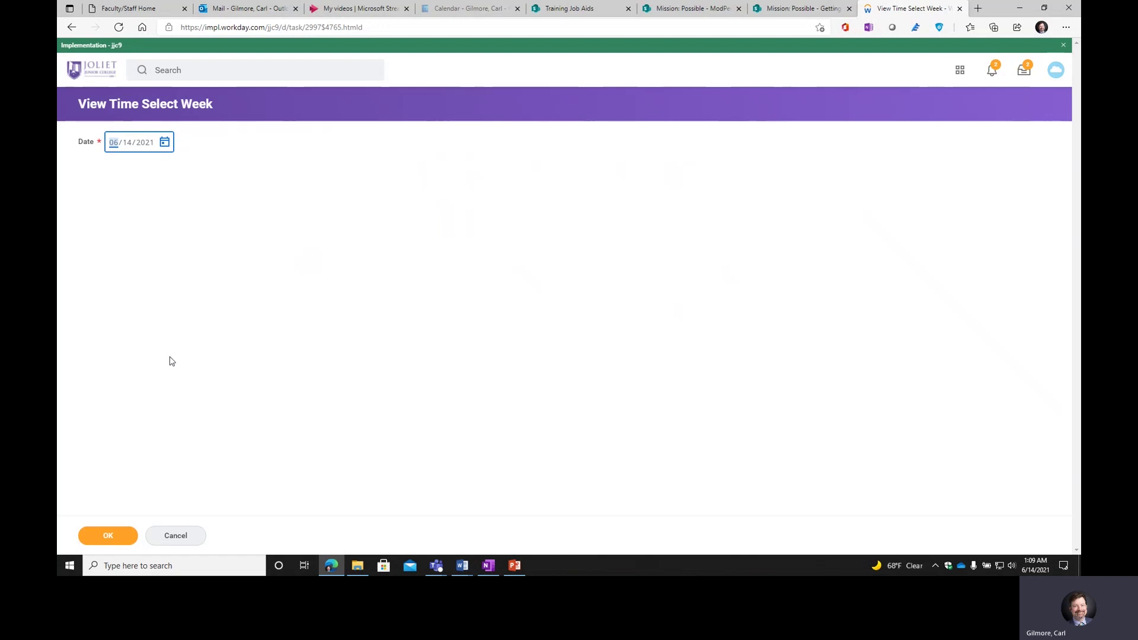
pyautogui.click(107, 536)
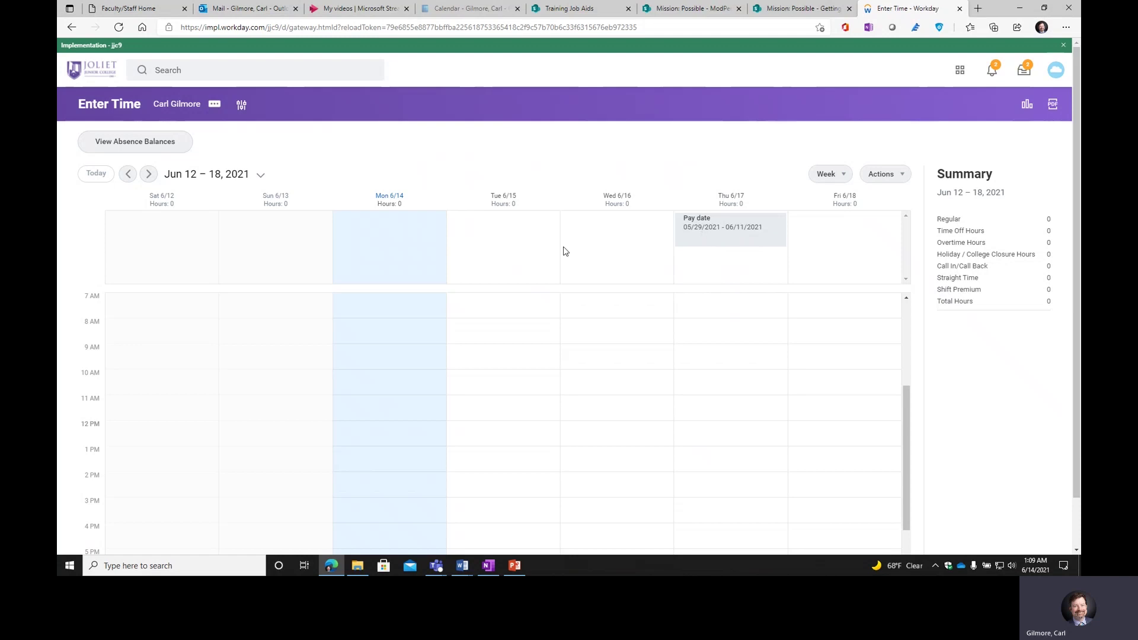
# - Start a time entry for Monday 06/14/2021, look through the absence types and time entry codes, and choose Worked Time
pyautogui.click(397, 261)
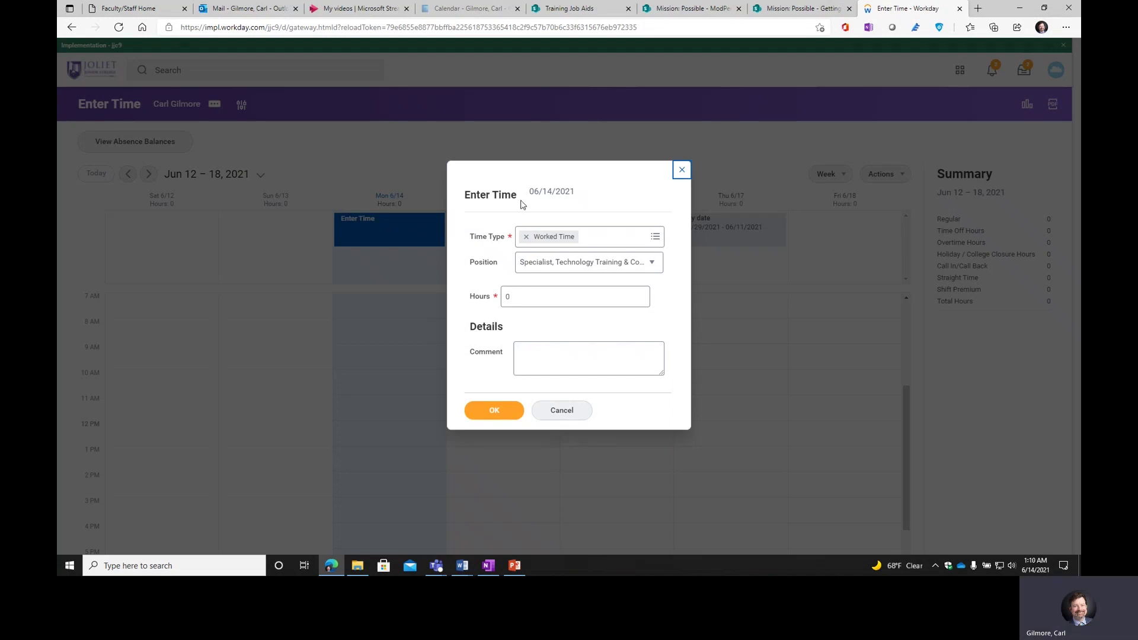
pyautogui.click(655, 239)
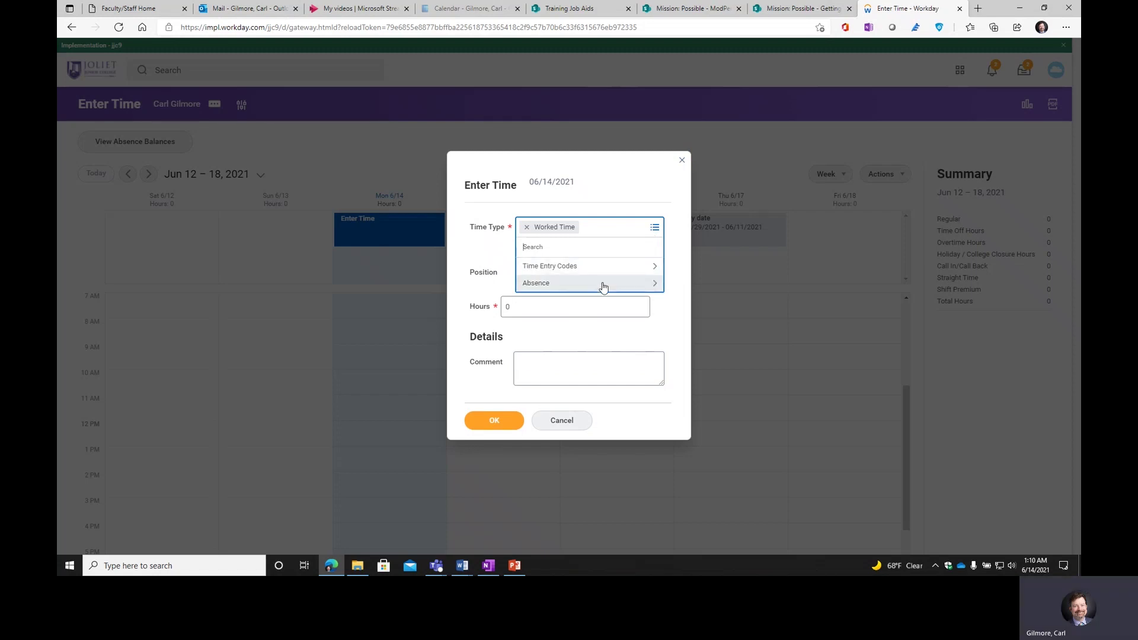
pyautogui.click(603, 285)
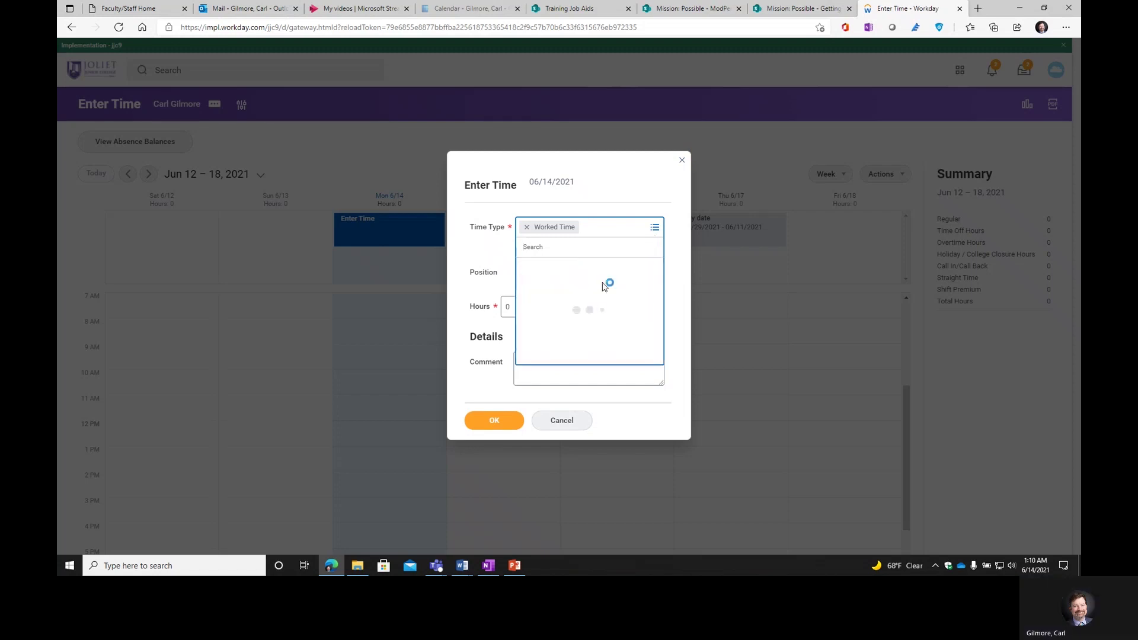
pyautogui.click(604, 288)
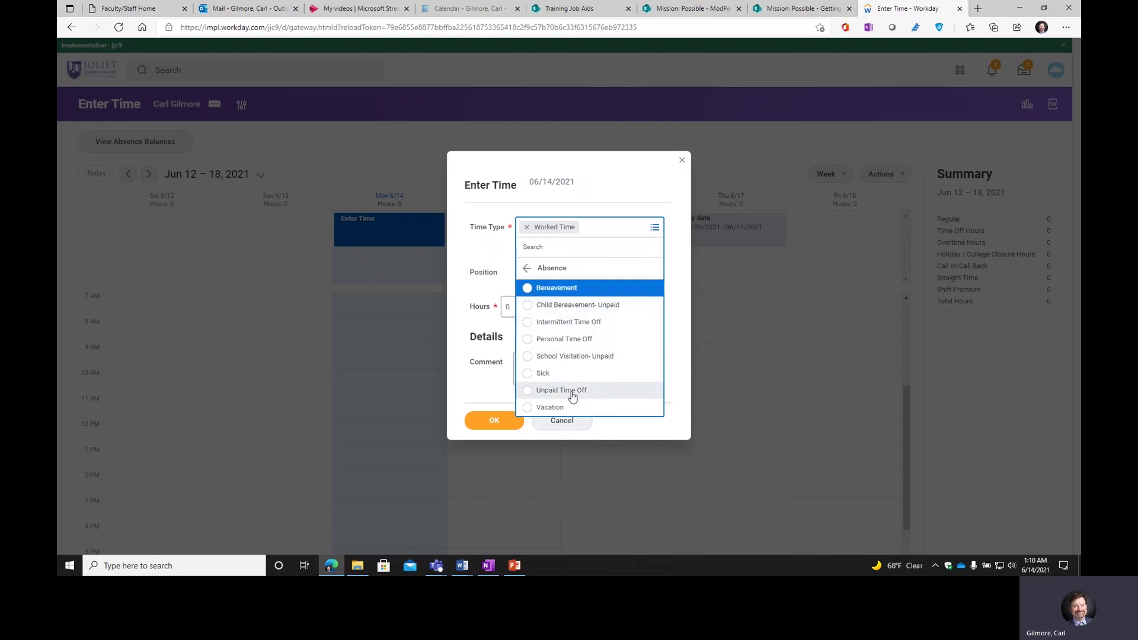
pyautogui.click(545, 270)
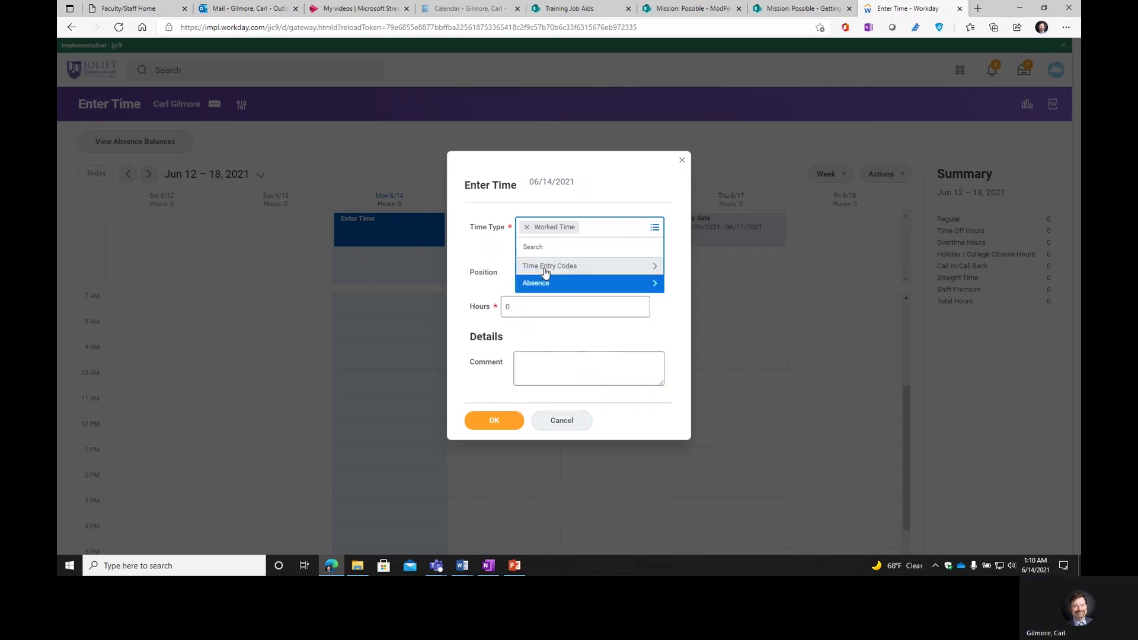
pyautogui.click(598, 267)
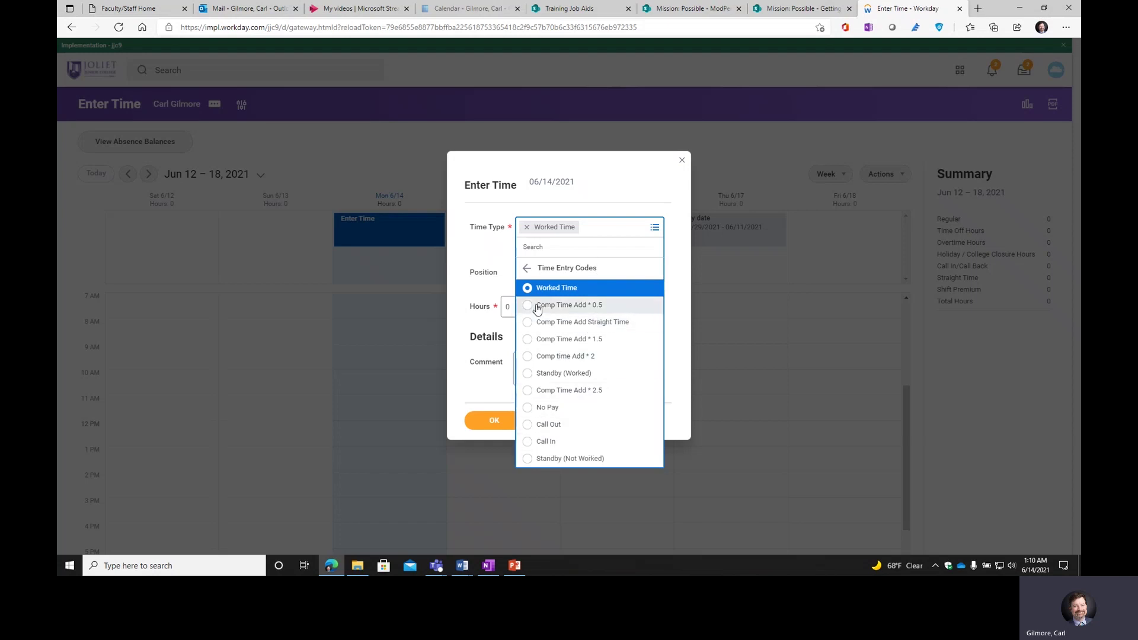
pyautogui.click(549, 290)
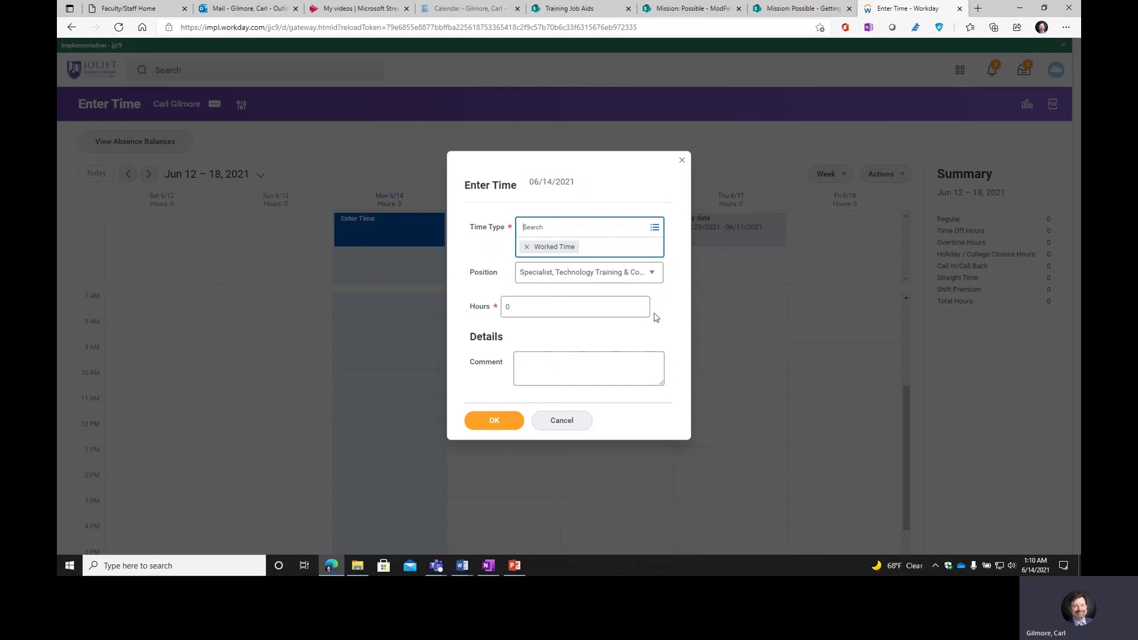
# - Set the Monday entry to 10 hours, leave its comment blank, and save it
pyautogui.click(505, 309)
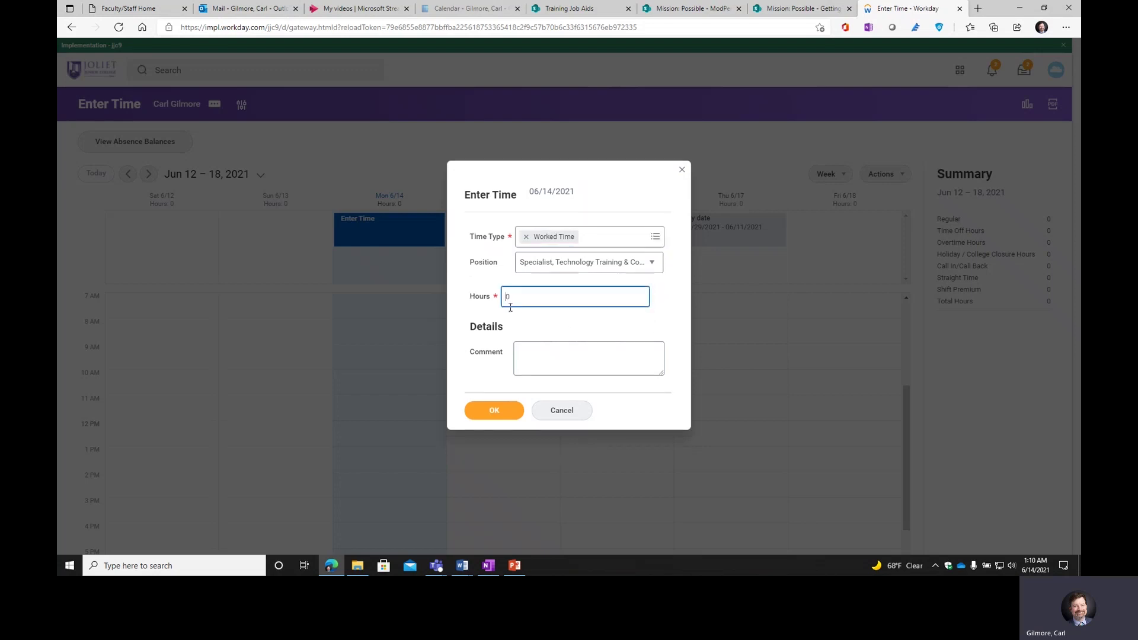
pyautogui.write('1')
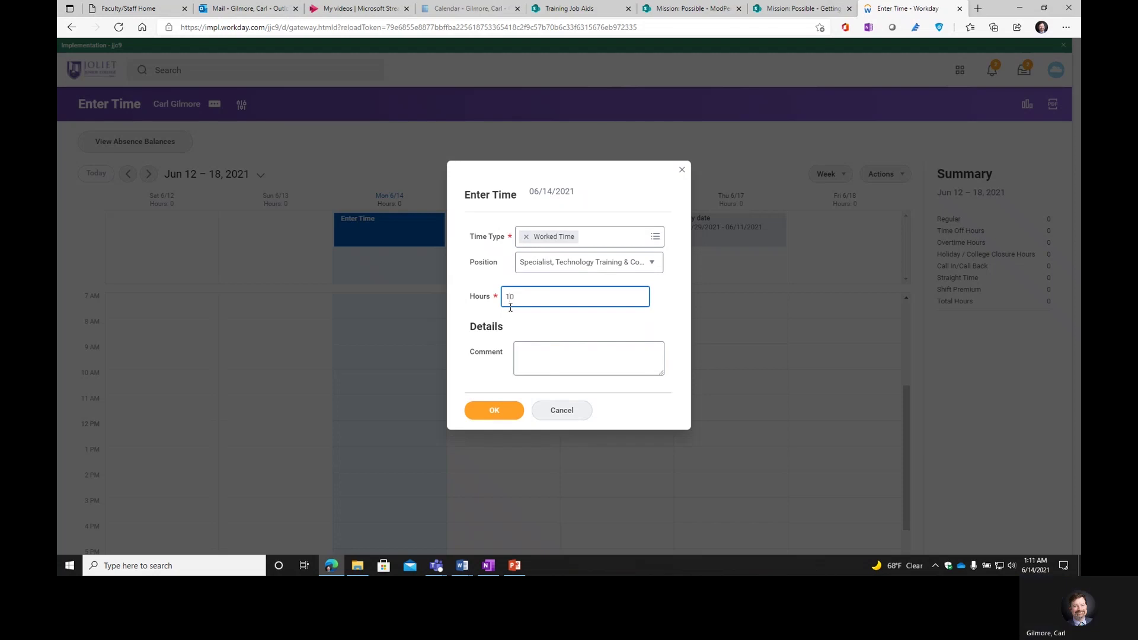
pyautogui.click(550, 358)
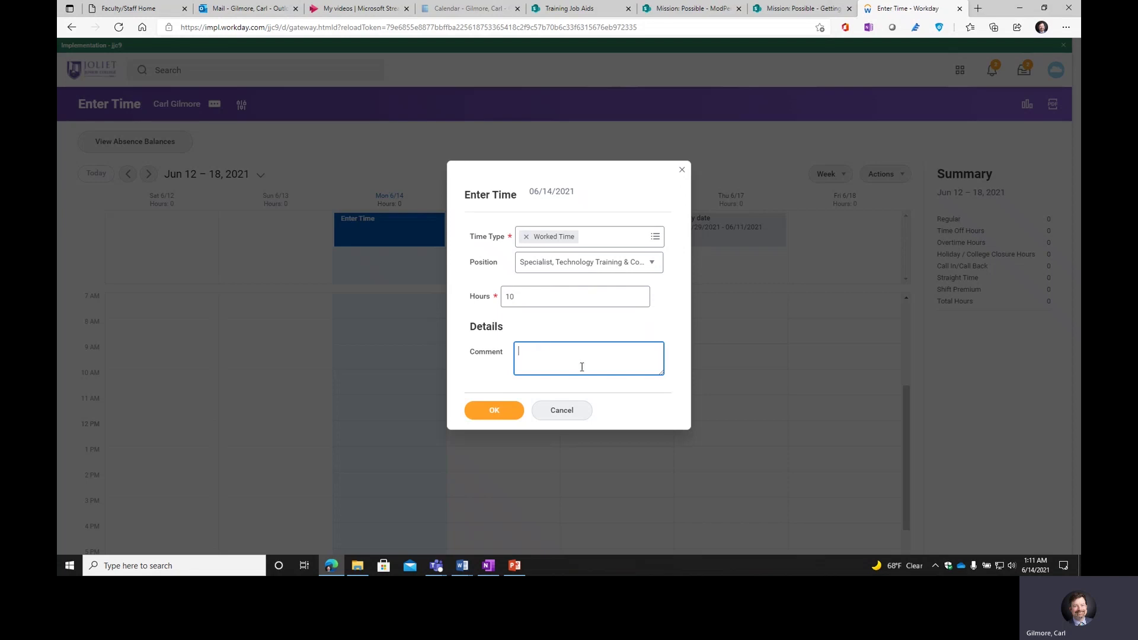
pyautogui.click(491, 413)
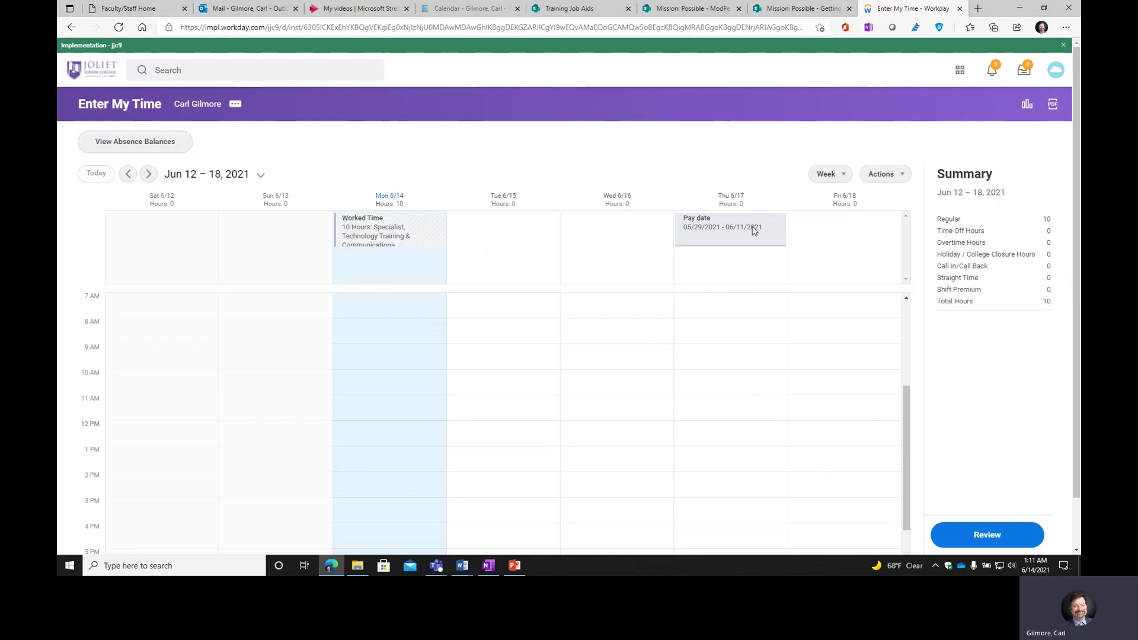
# - Start a Quick Add for the displayed week with Worked Time as the time type
pyautogui.click(902, 177)
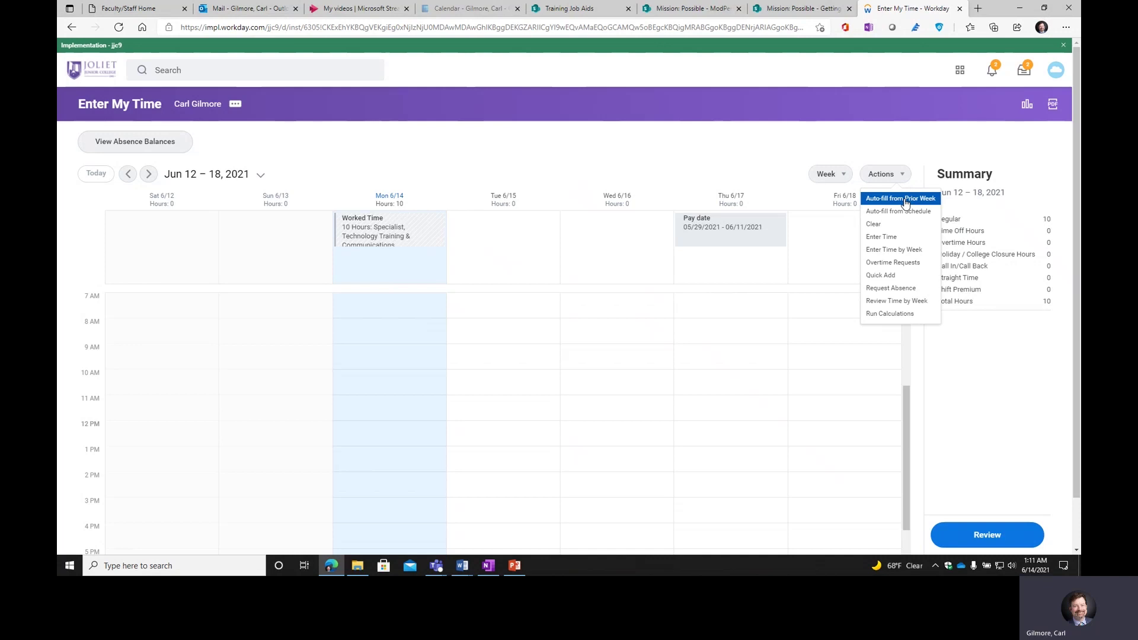
pyautogui.click(912, 275)
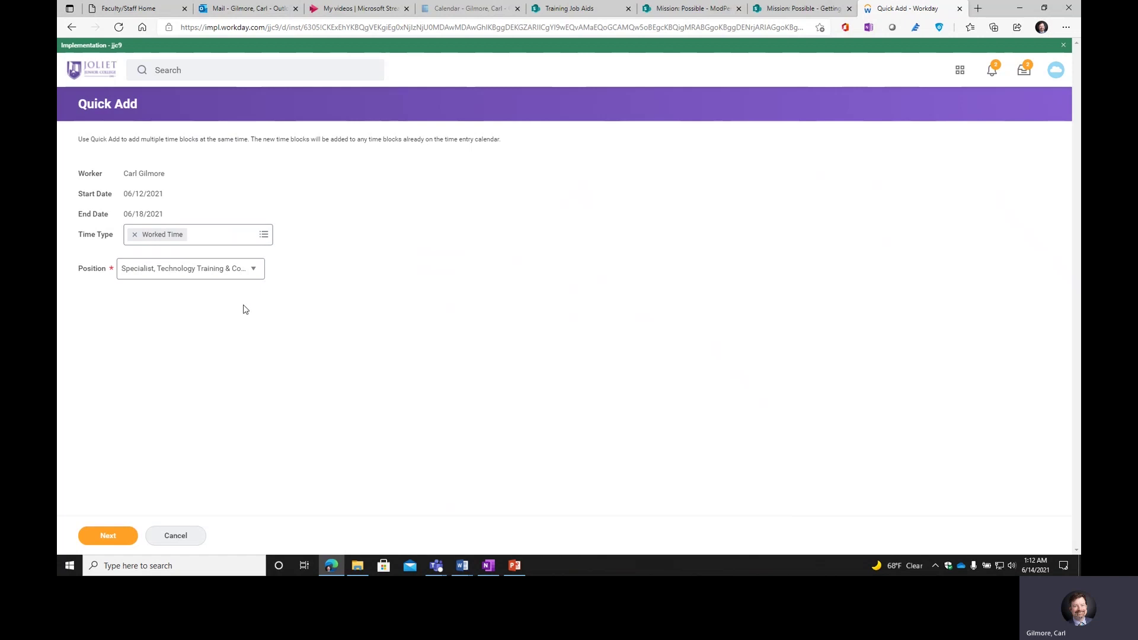
pyautogui.click(106, 541)
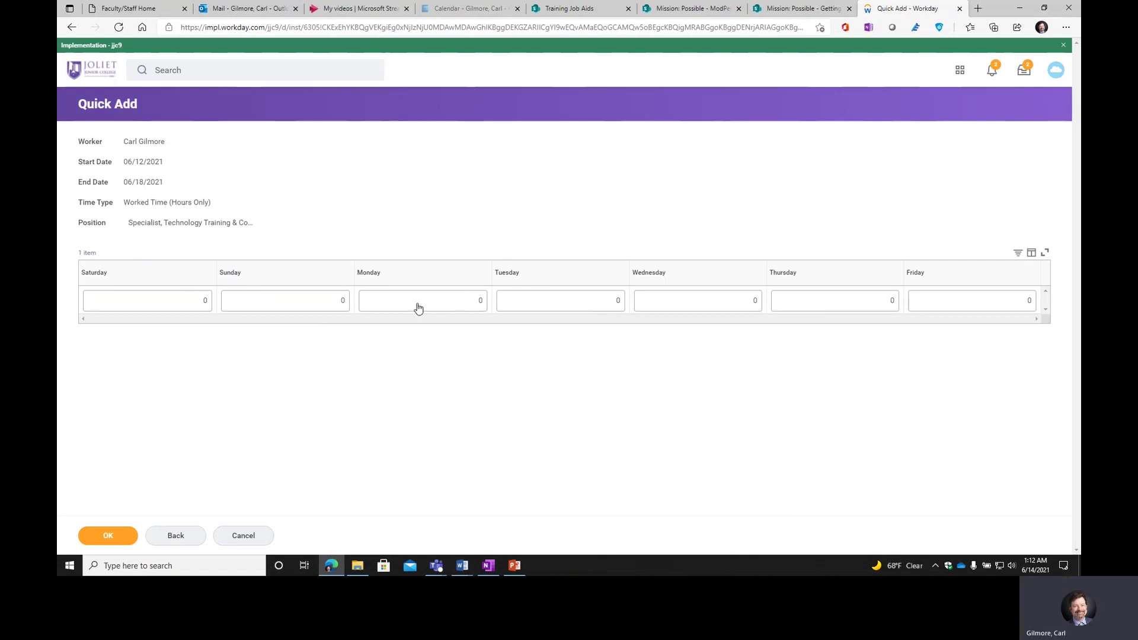
# - Quick-add 10 hours each for Tuesday, Wednesday and Thursday and save the time blocks
pyautogui.click(614, 305)
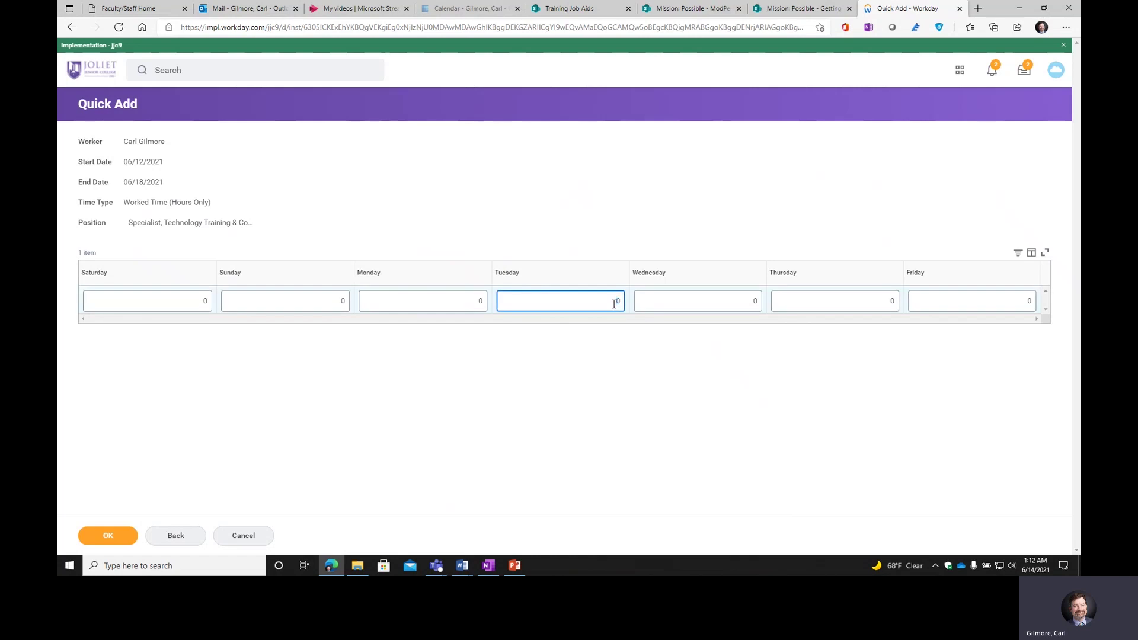
pyautogui.write('1')
pyautogui.click(741, 302)
pyautogui.write('1')
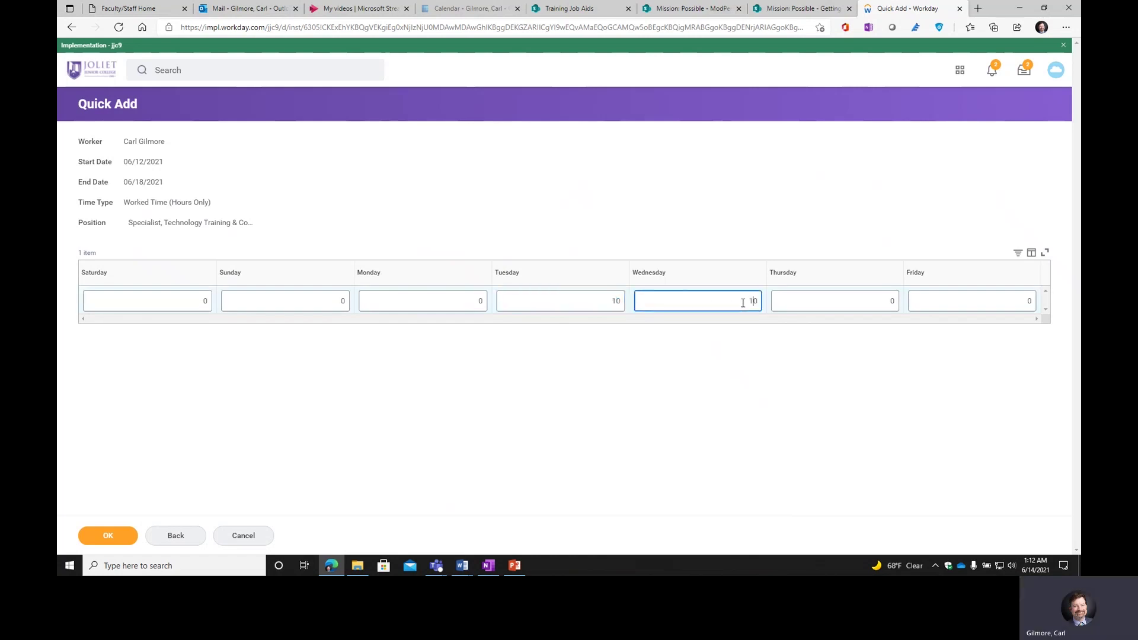
pyautogui.click(885, 300)
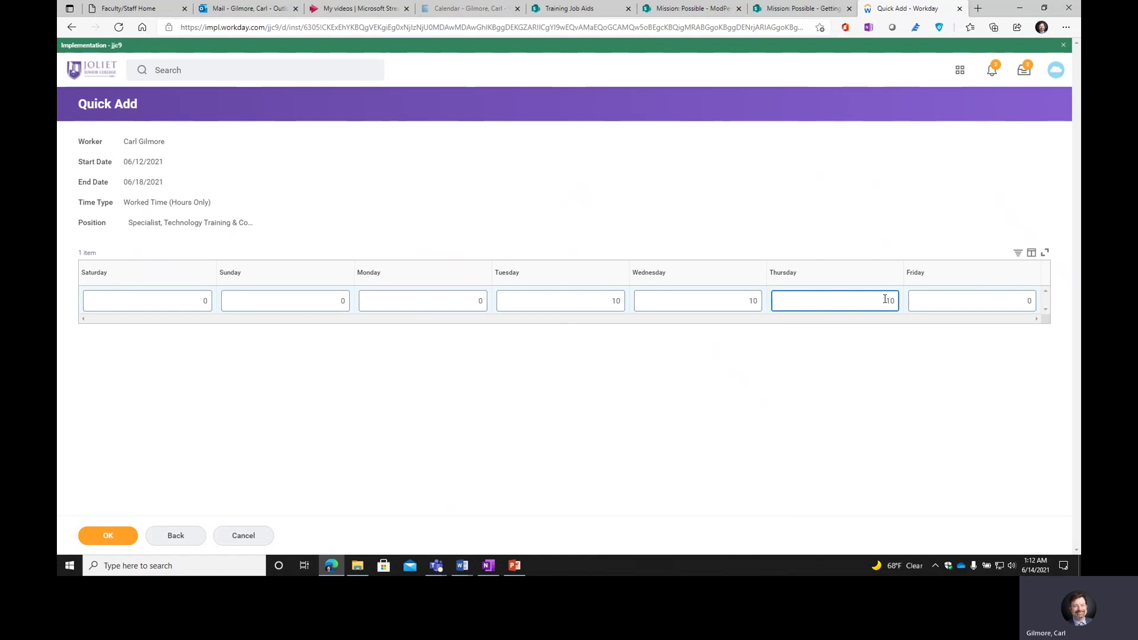
pyautogui.write('1')
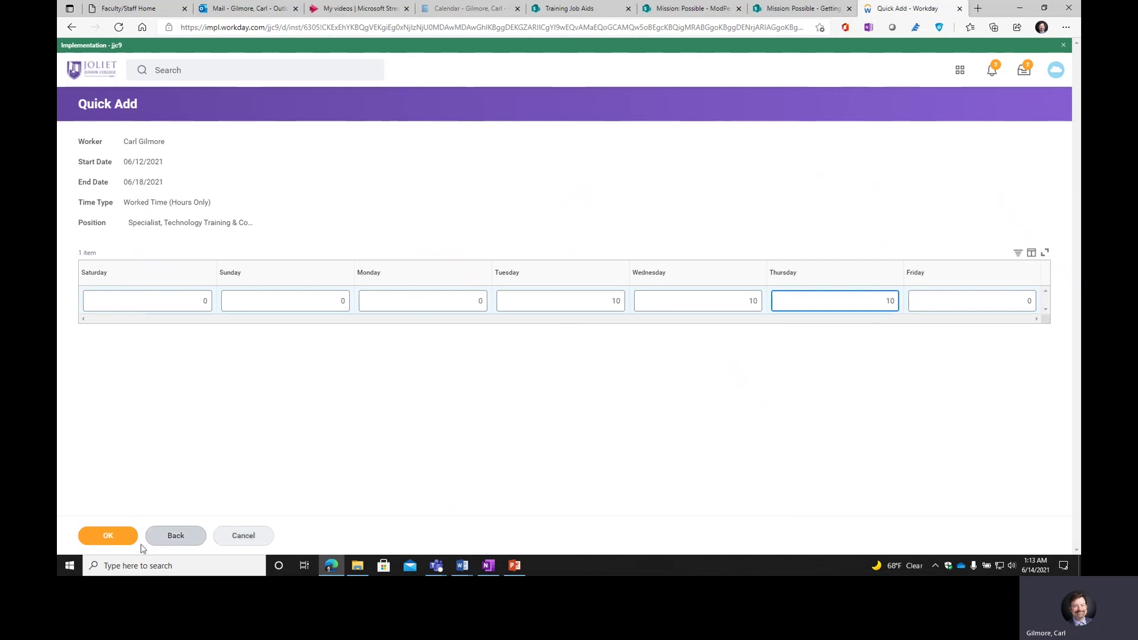
pyautogui.click(104, 543)
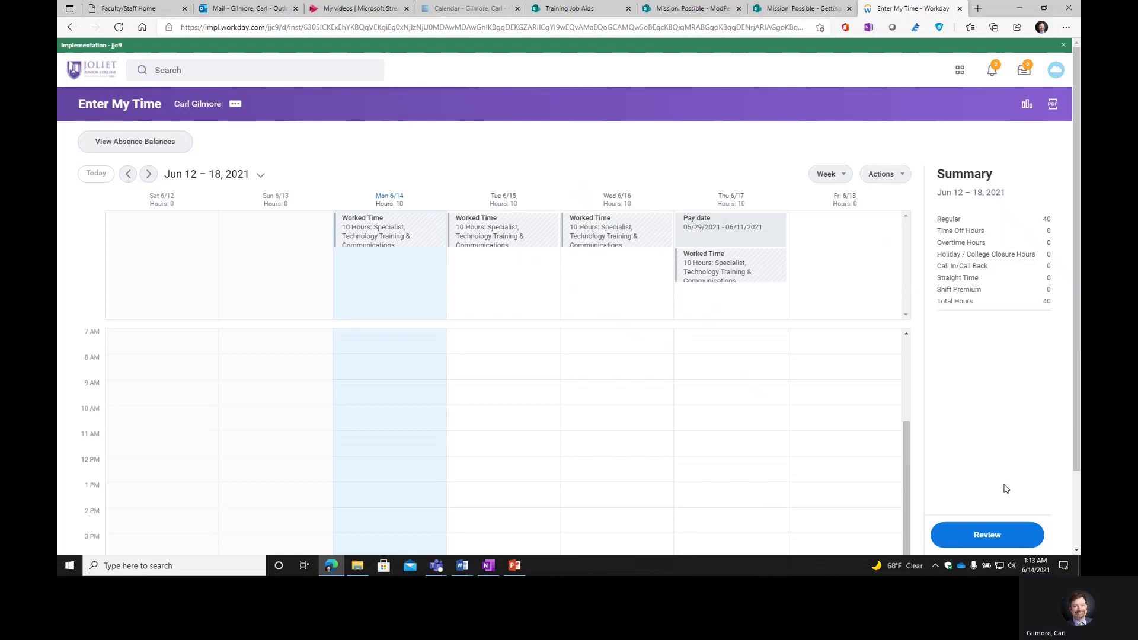
# - Review the week's hour totals in the submission summary, then close it without submitting
pyautogui.click(988, 537)
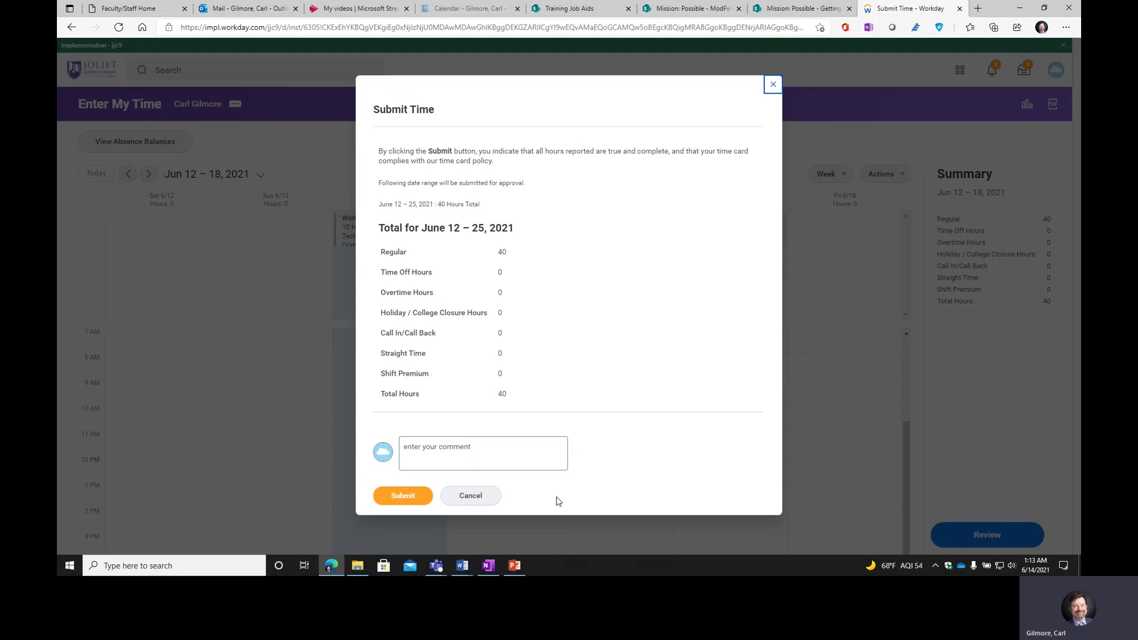
pyautogui.click(470, 495)
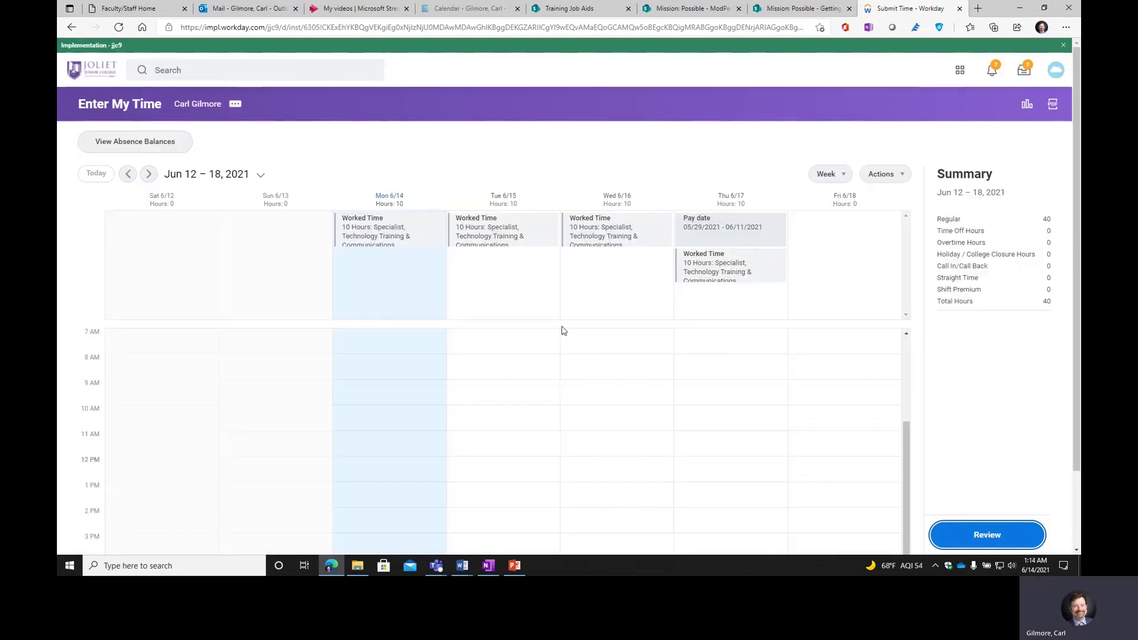
# - Change the time type of the Tuesday 06/15/2021 entry to Comp Time Add * 1.5
pyautogui.click(500, 231)
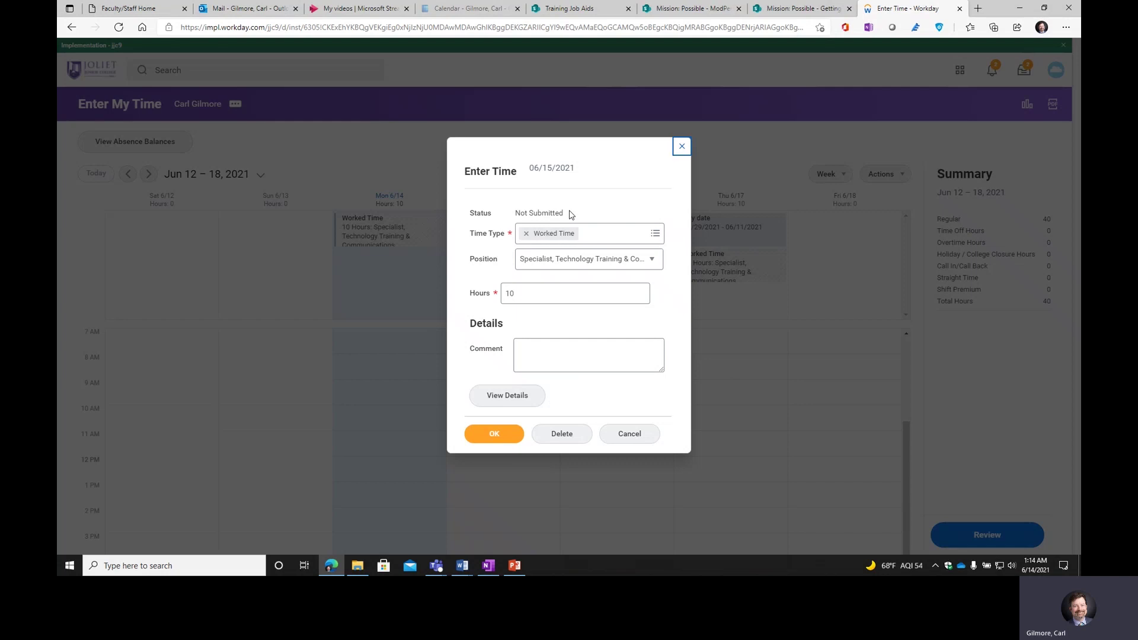
pyautogui.click(657, 235)
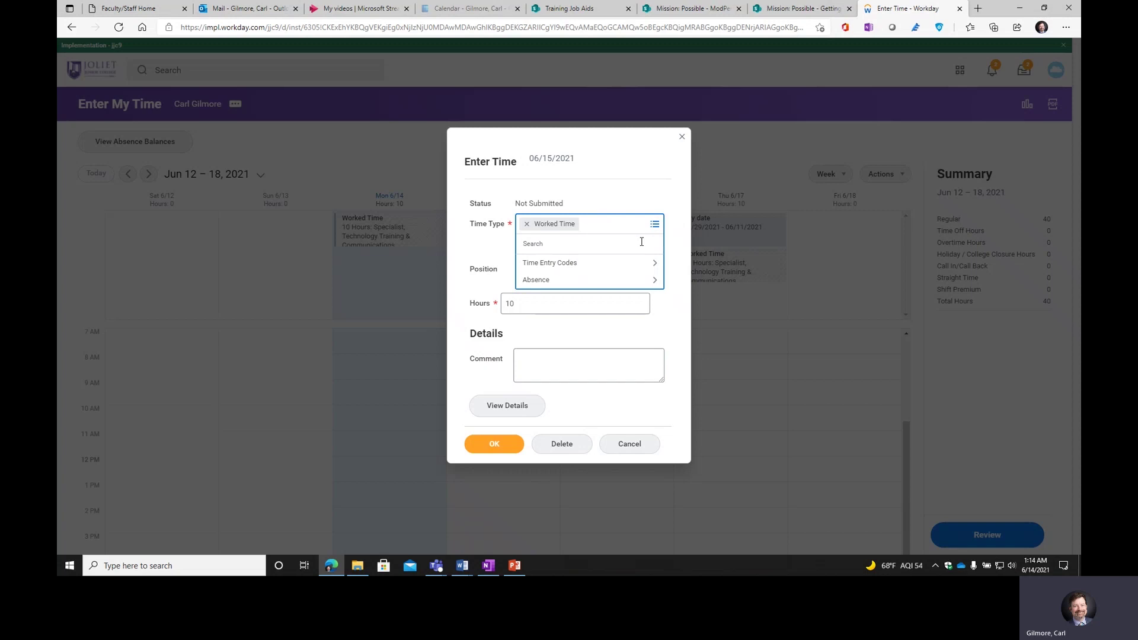
pyautogui.click(636, 284)
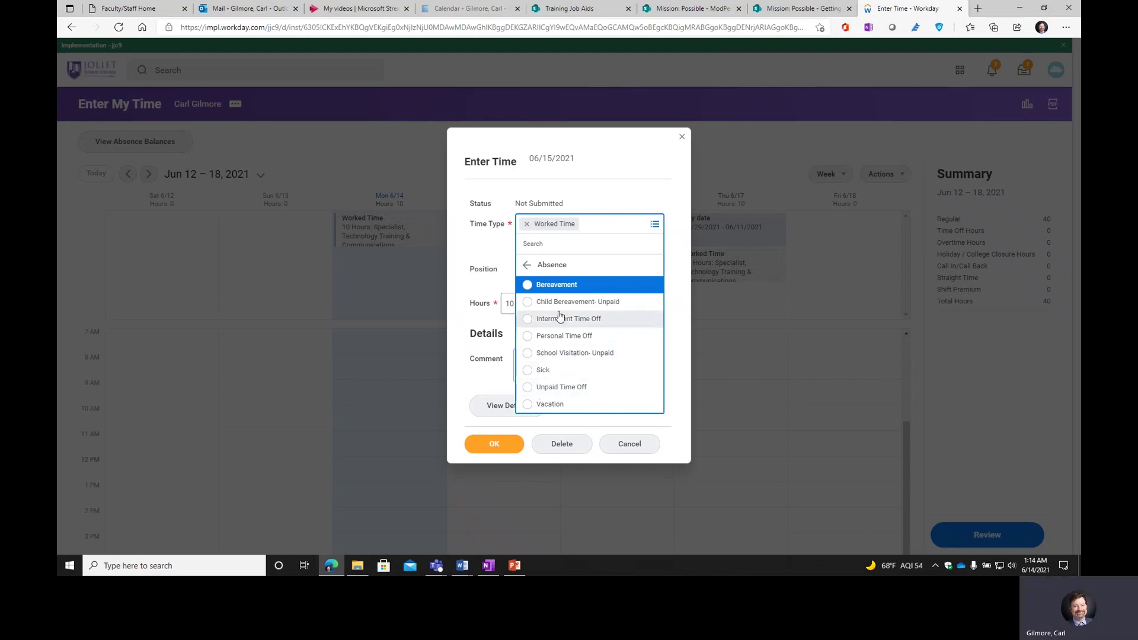
pyautogui.click(545, 265)
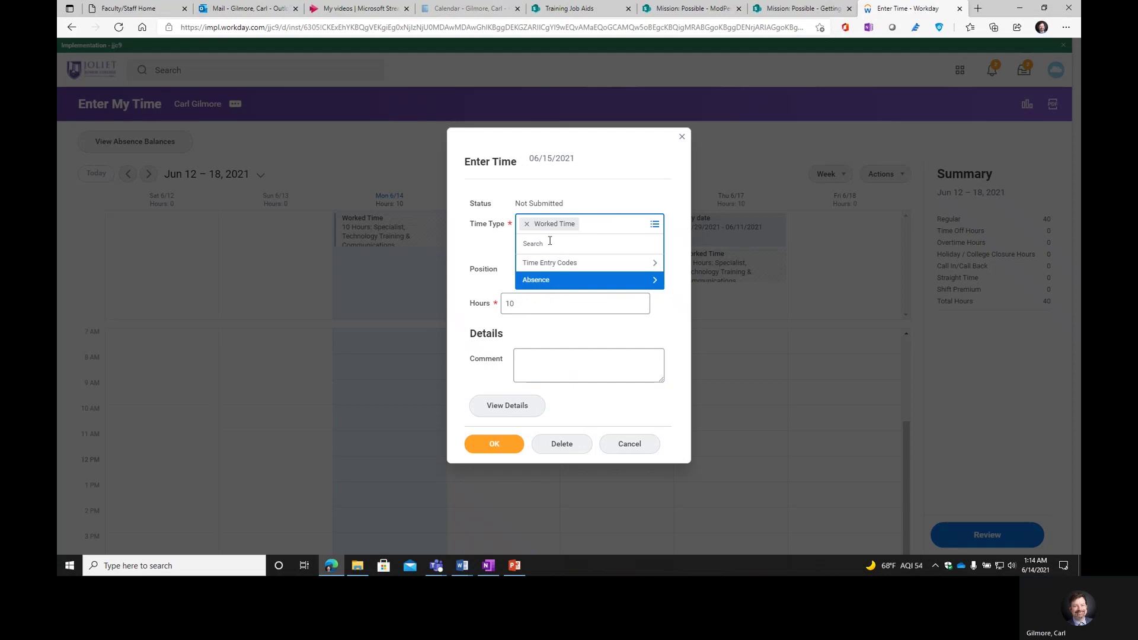
pyautogui.click(554, 265)
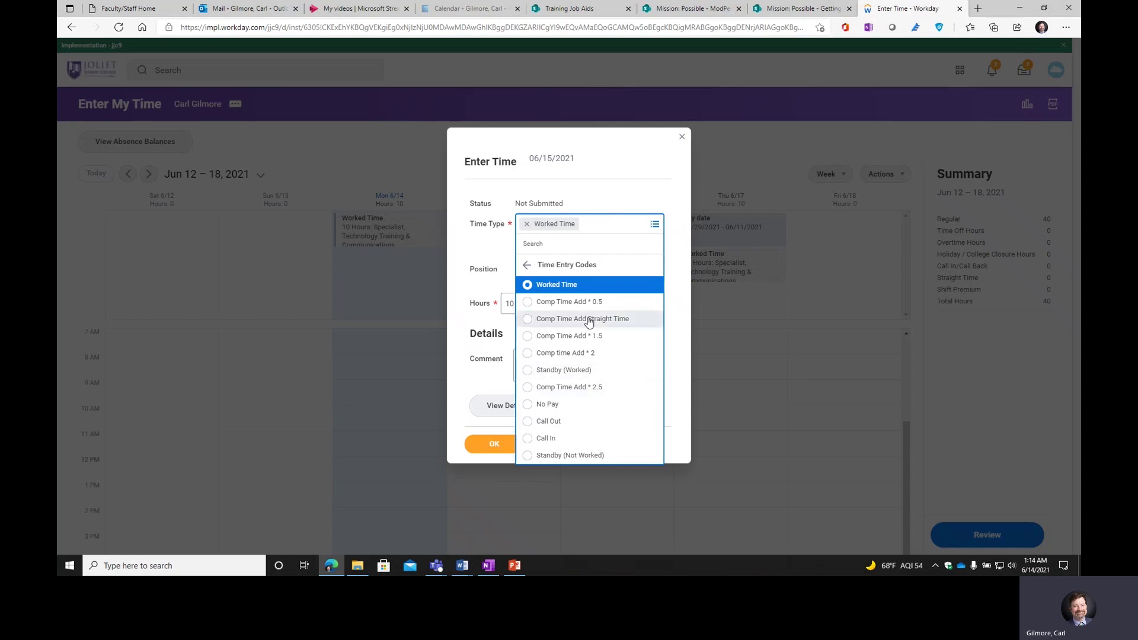
pyautogui.click(568, 341)
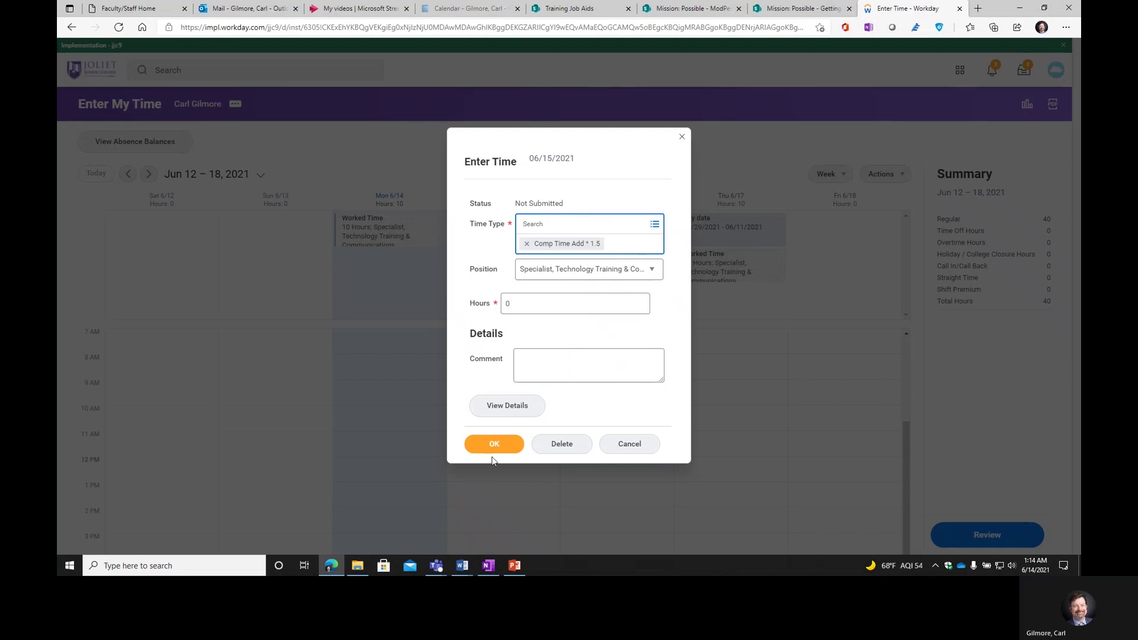
# - Set the Tuesday comp time entry to 10 hours and save it
pyautogui.click(506, 304)
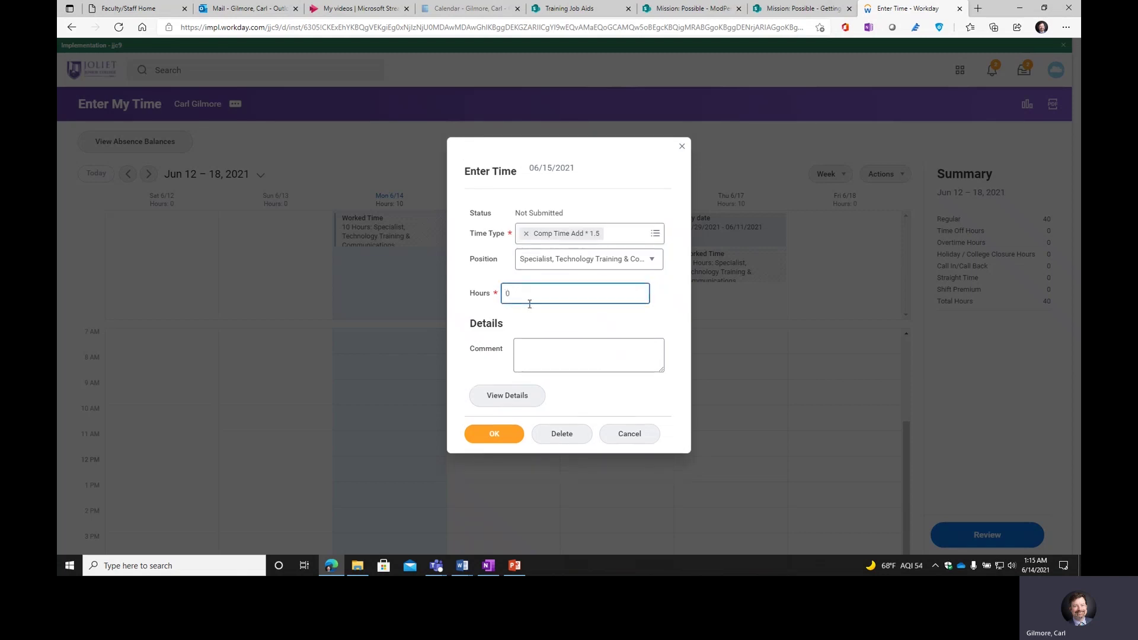
pyautogui.write('1')
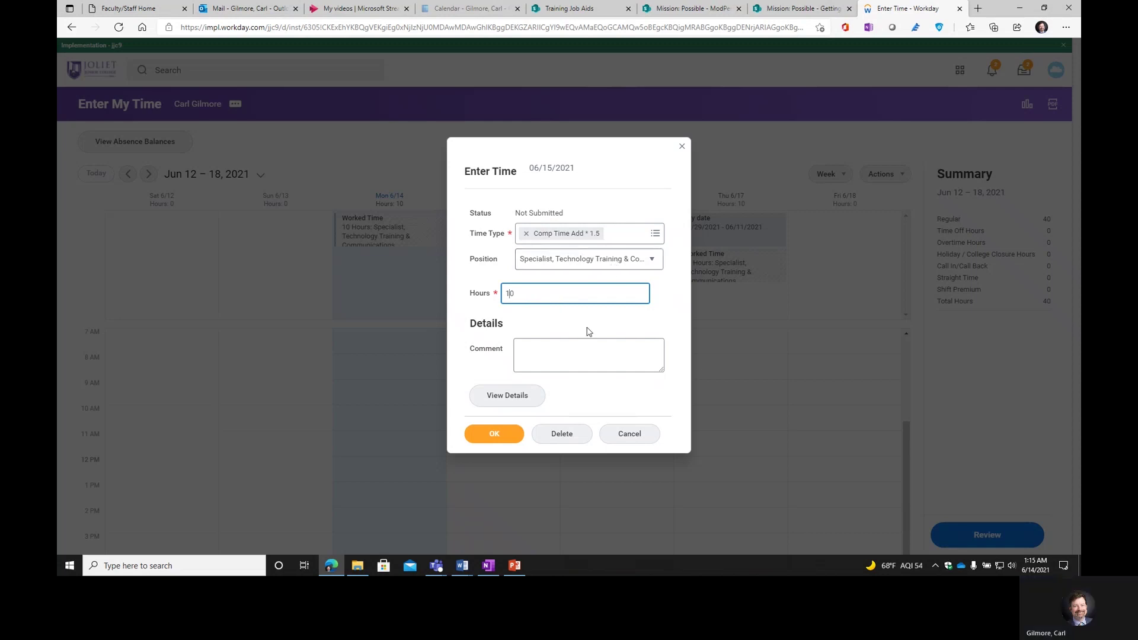
pyautogui.click(490, 437)
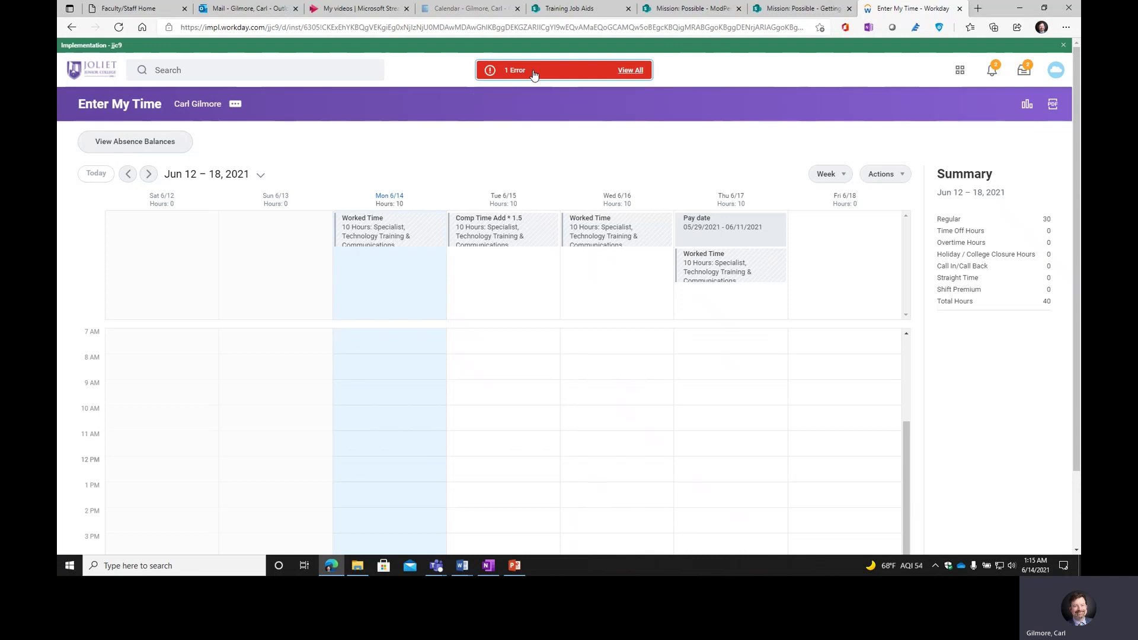
# - Read the comp time error's details, then delete the Comp Time Add * 1.5 entry on Tuesday 06/15/2021
pyautogui.click(630, 70)
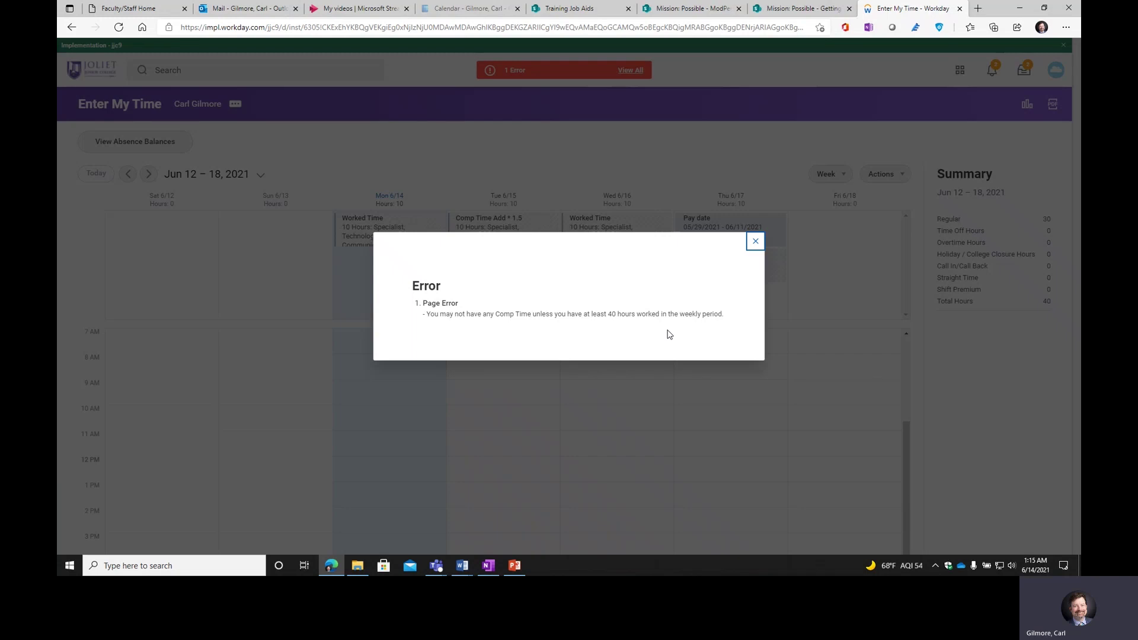
pyautogui.click(754, 243)
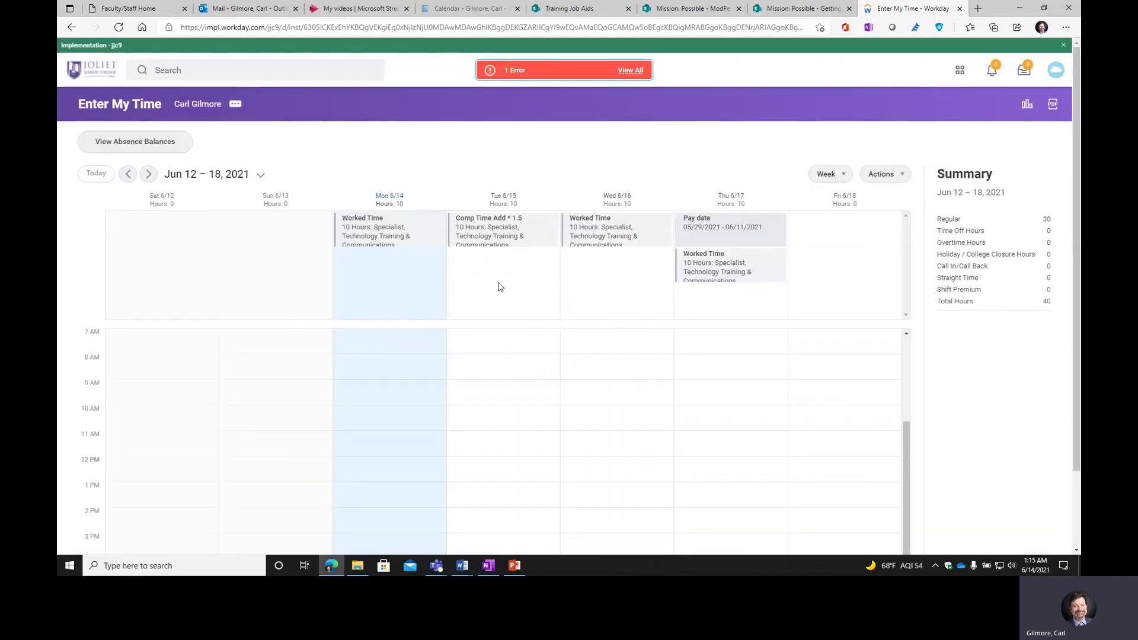
pyautogui.click(493, 237)
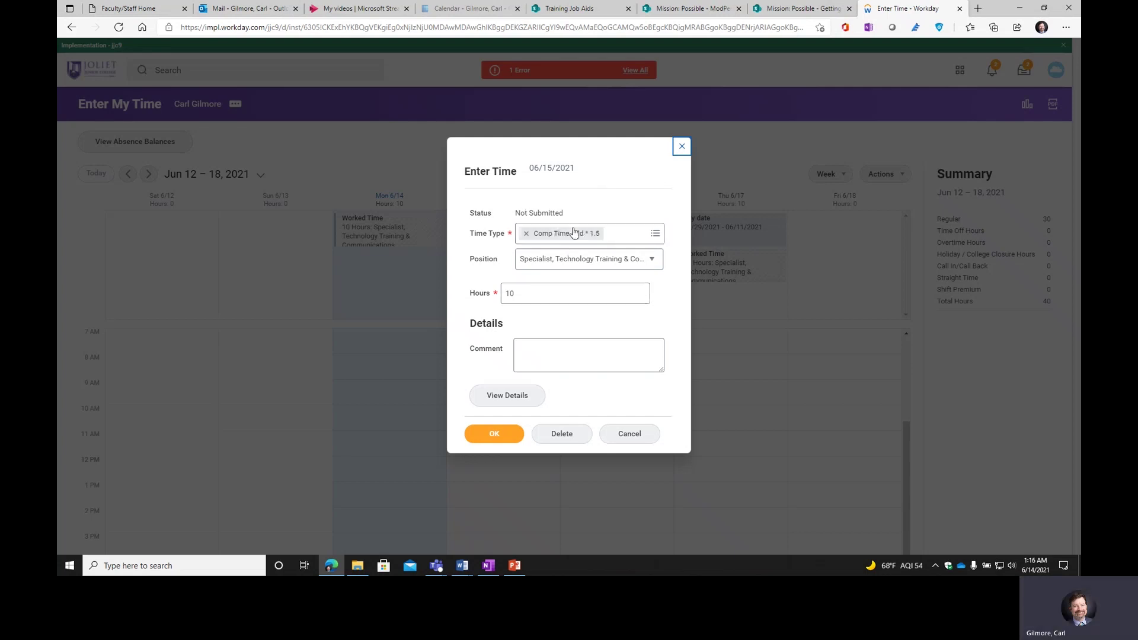
pyautogui.click(558, 439)
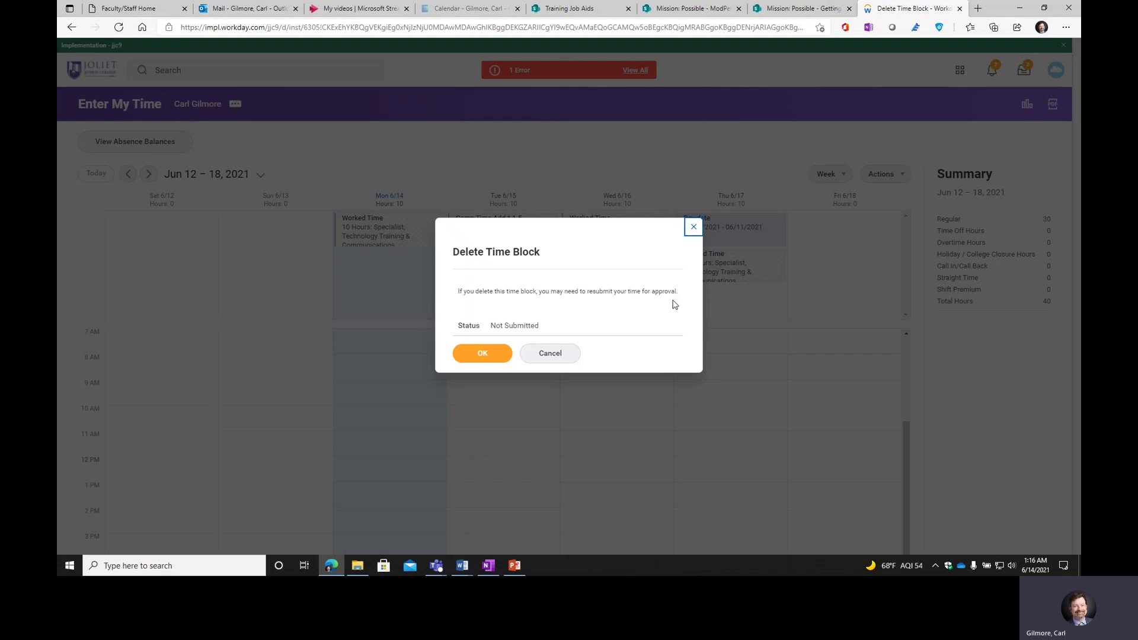
pyautogui.click(483, 354)
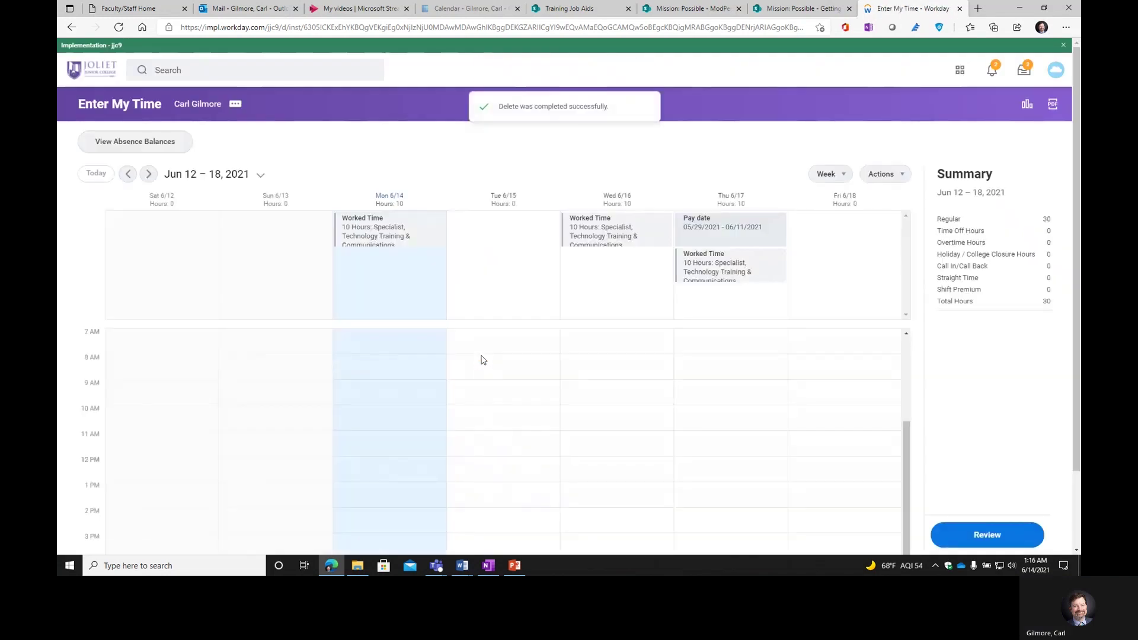
# - Add a Worked Time entry of 10 hours on Tuesday 06/15/2021 and save it
pyautogui.click(506, 233)
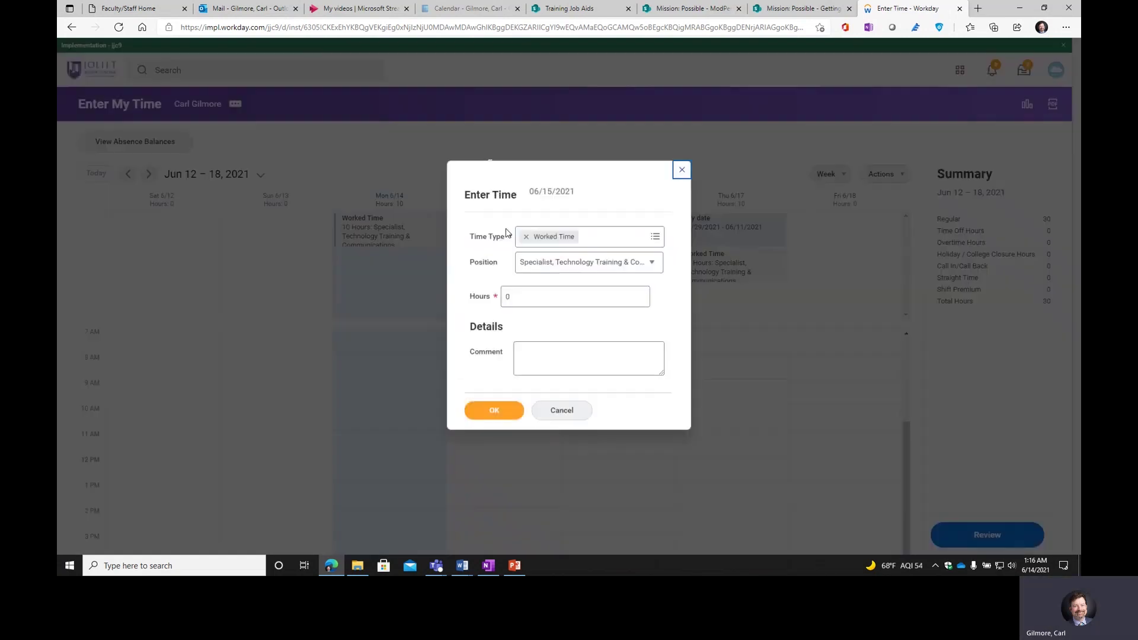
pyautogui.click(508, 298)
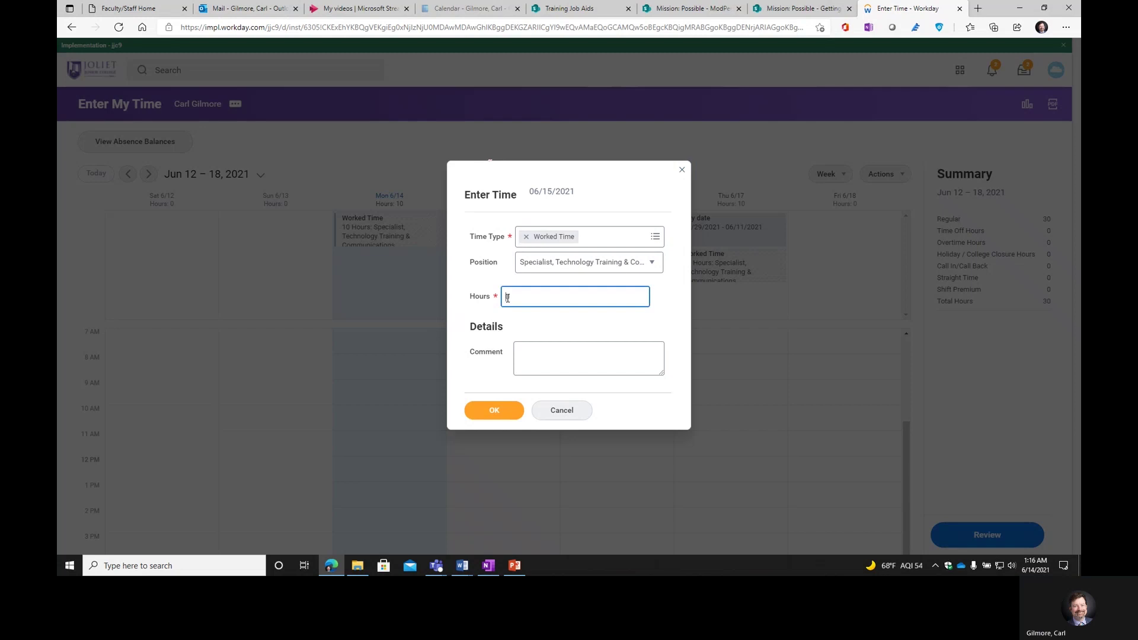
pyautogui.click(495, 411)
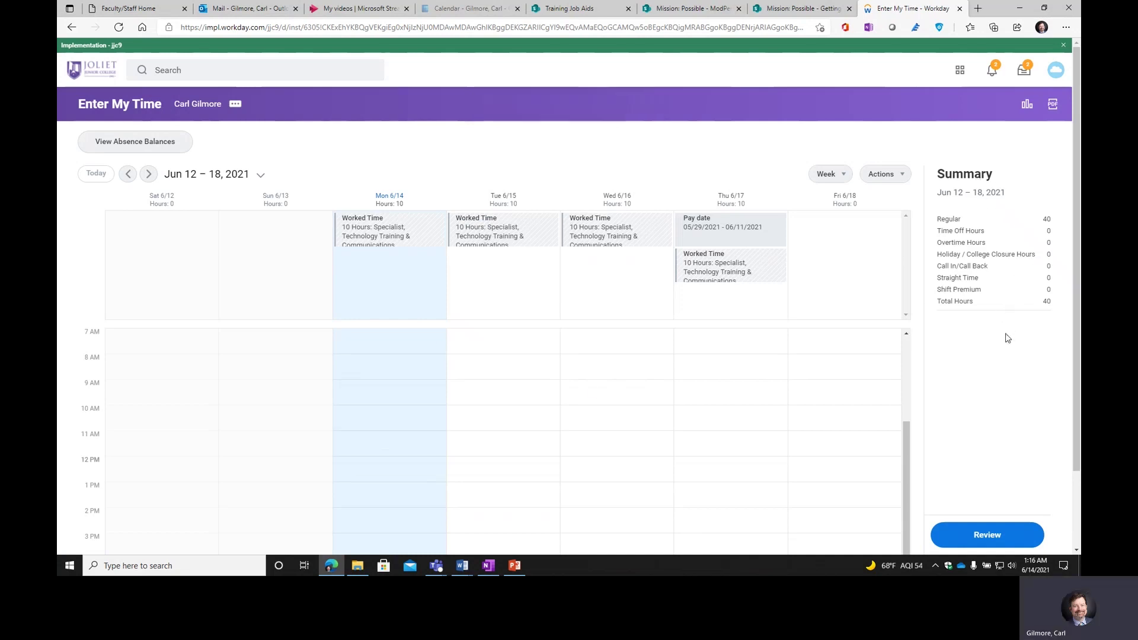
# - Try to submit the time for June 12–25, 2021, and read the details of the submission error
pyautogui.click(988, 535)
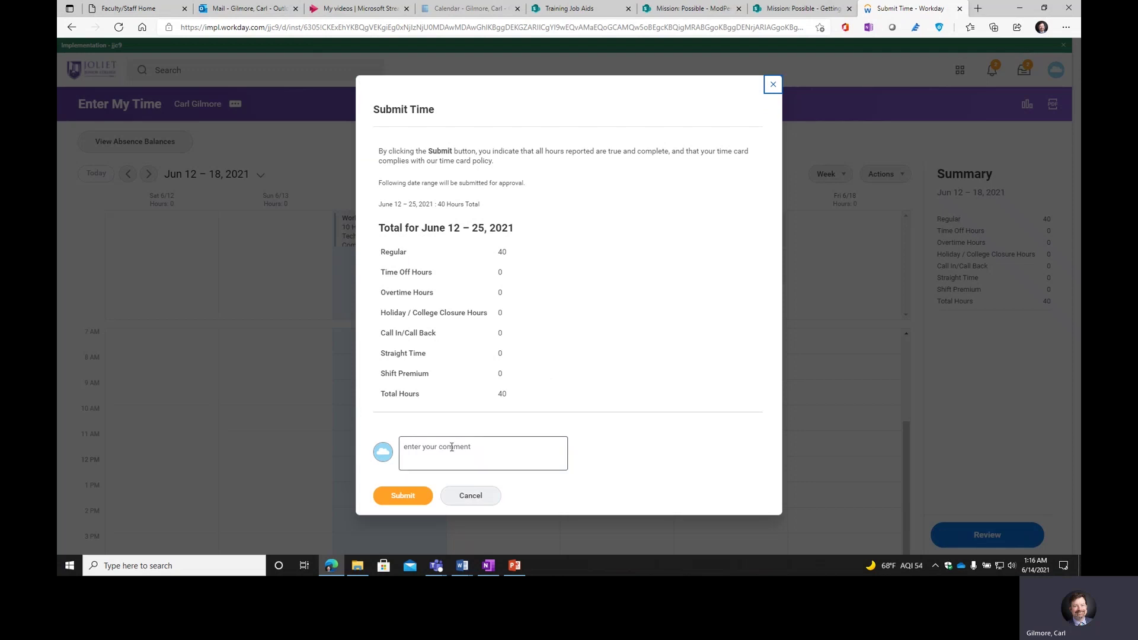
pyautogui.click(397, 501)
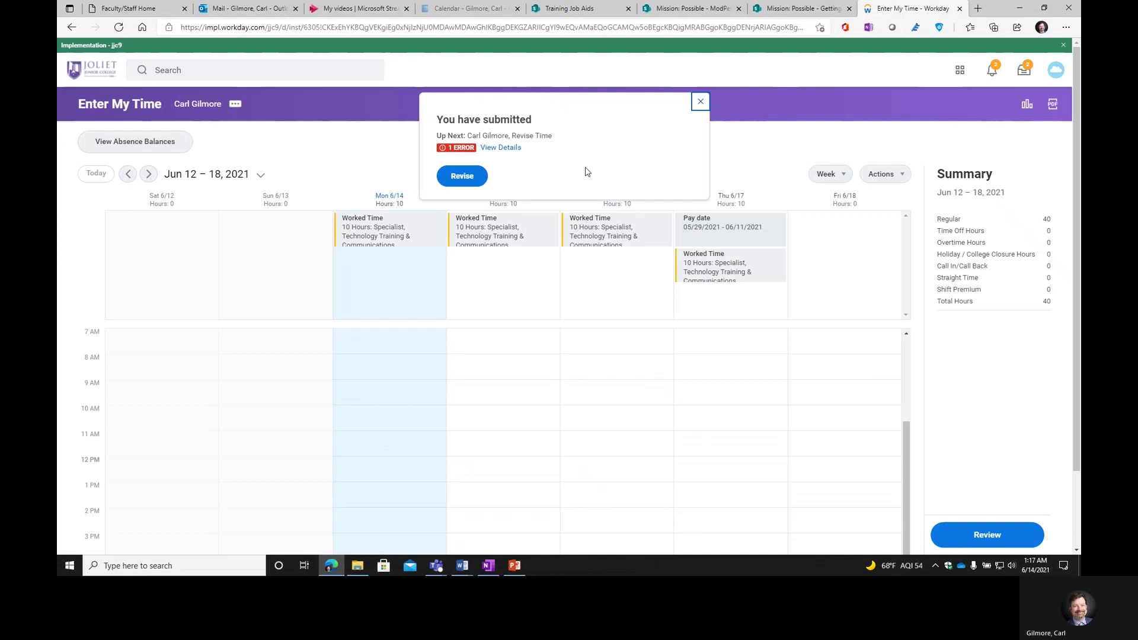
pyautogui.click(501, 148)
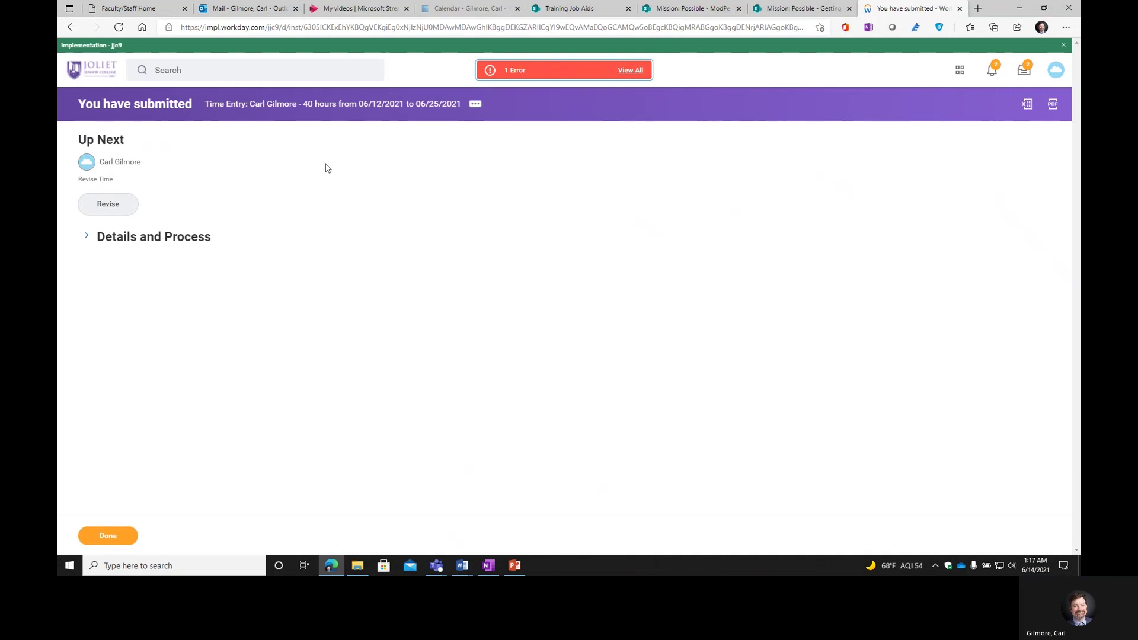
pyautogui.click(632, 70)
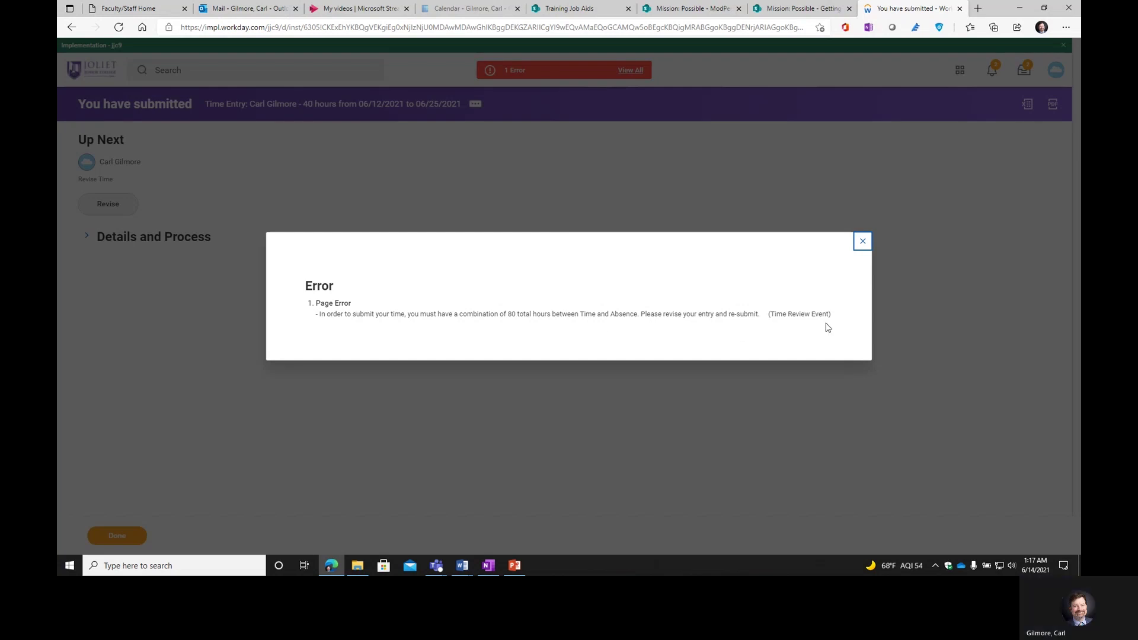
pyautogui.click(863, 243)
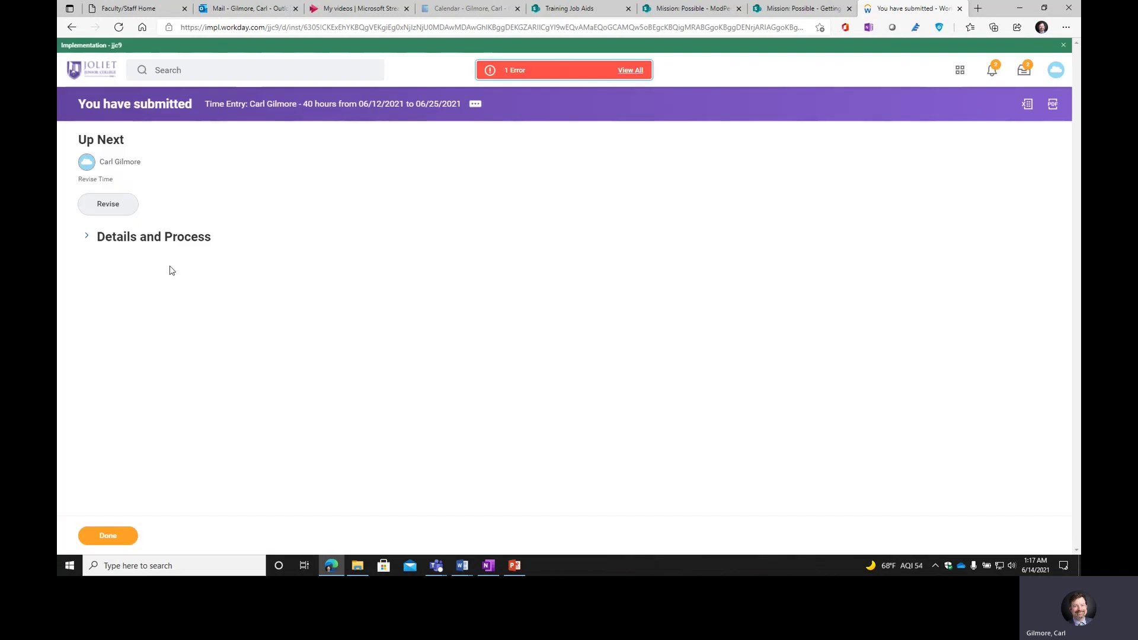
# - Start revising the submitted time and go to the week of June 19–25, 2021
pyautogui.click(104, 205)
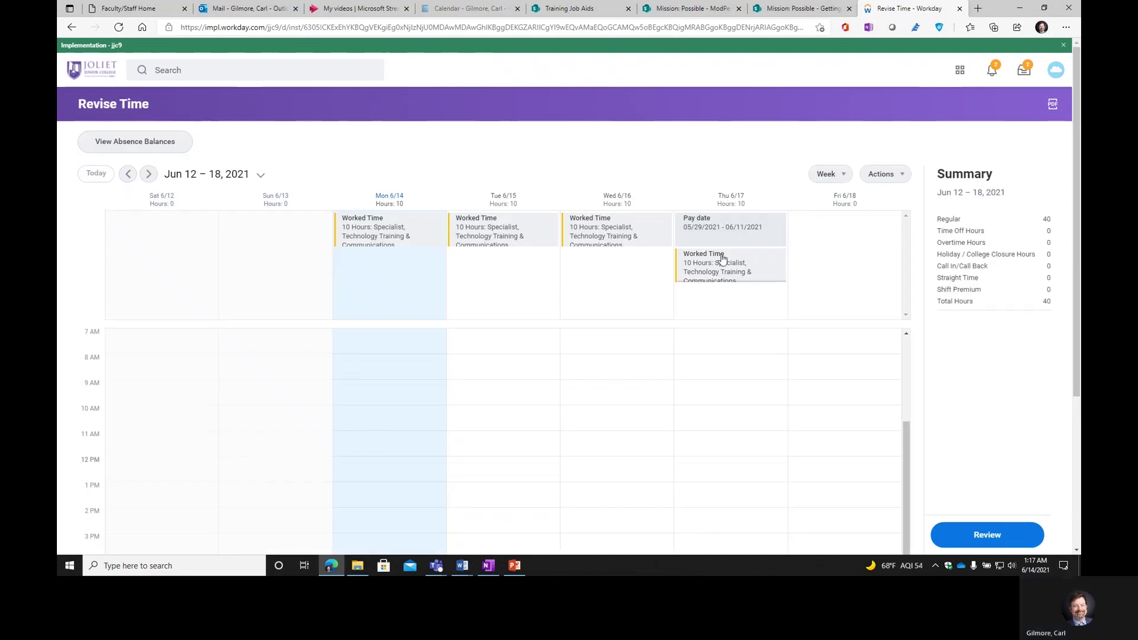
pyautogui.click(260, 175)
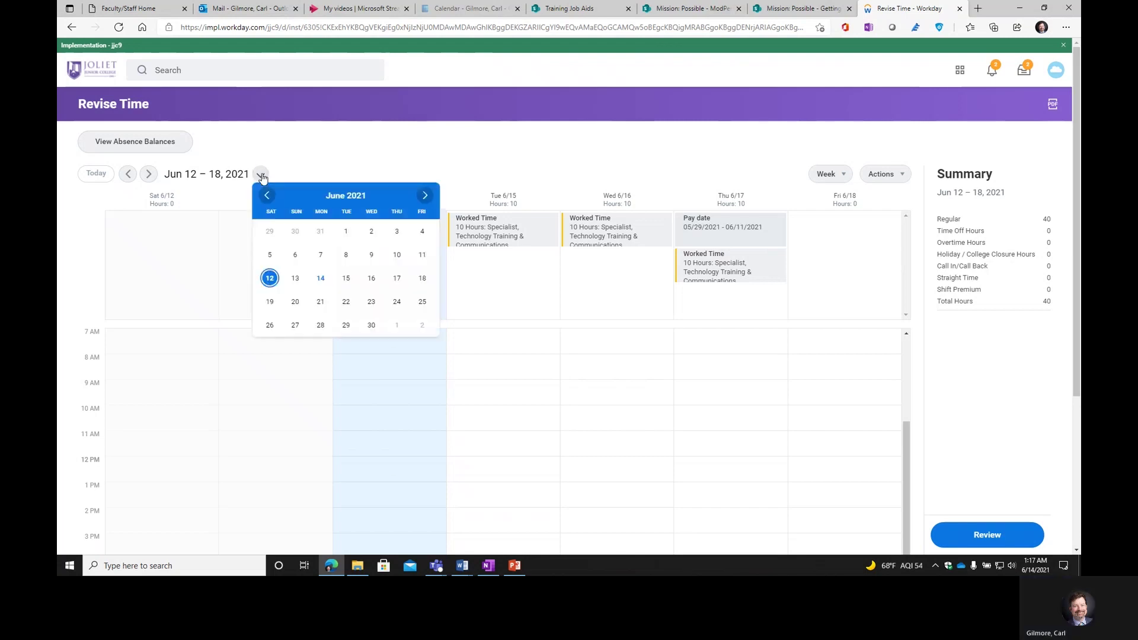
pyautogui.click(270, 303)
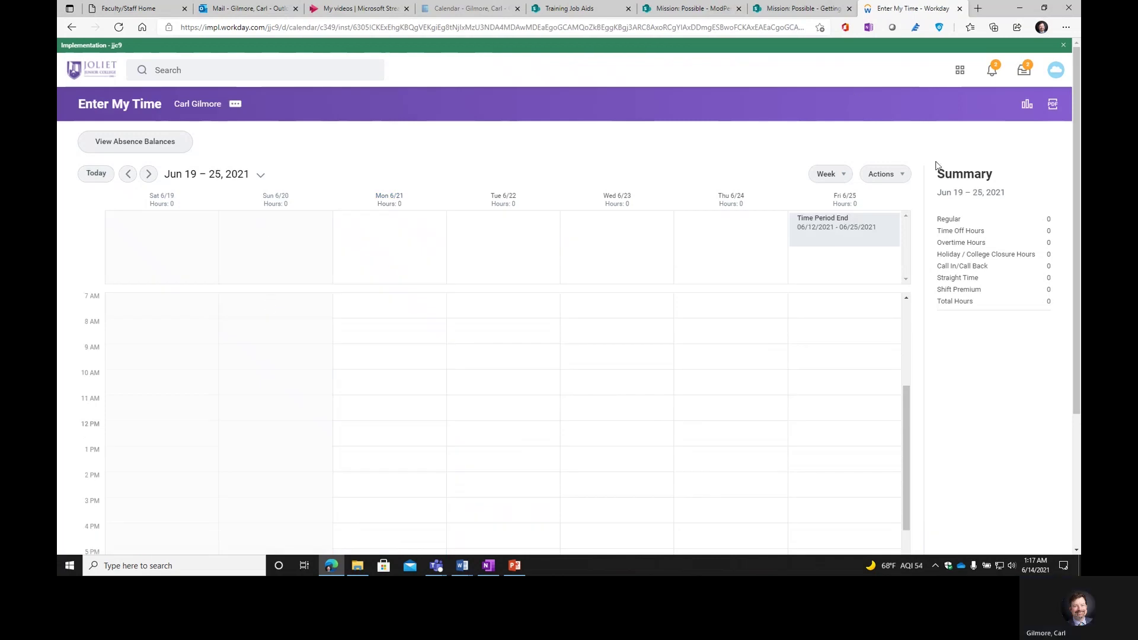
# - Quick-add 10 hours of Worked Time each for Monday, Tuesday, Wednesday and Thursday of June 19–25 and save the time blocks
pyautogui.click(902, 174)
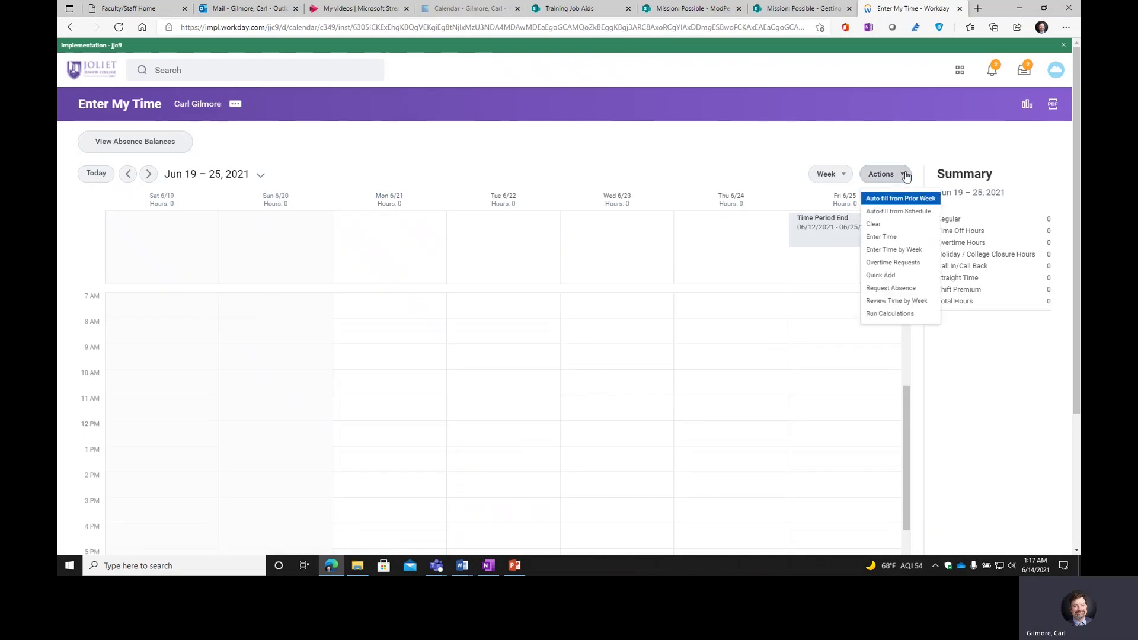
pyautogui.click(886, 276)
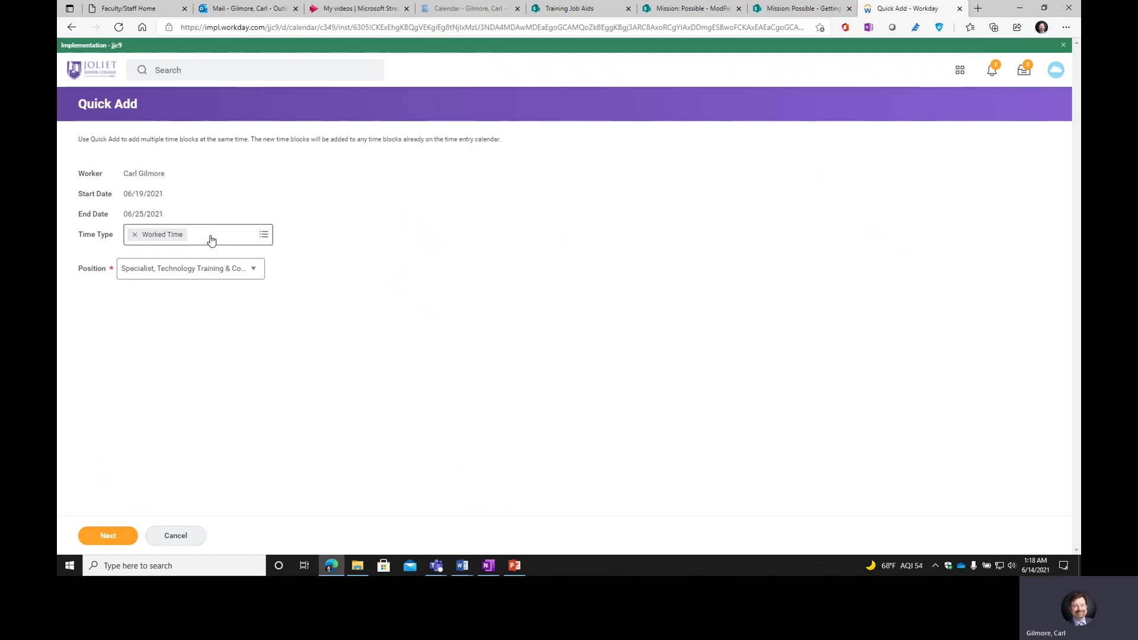
pyautogui.click(108, 538)
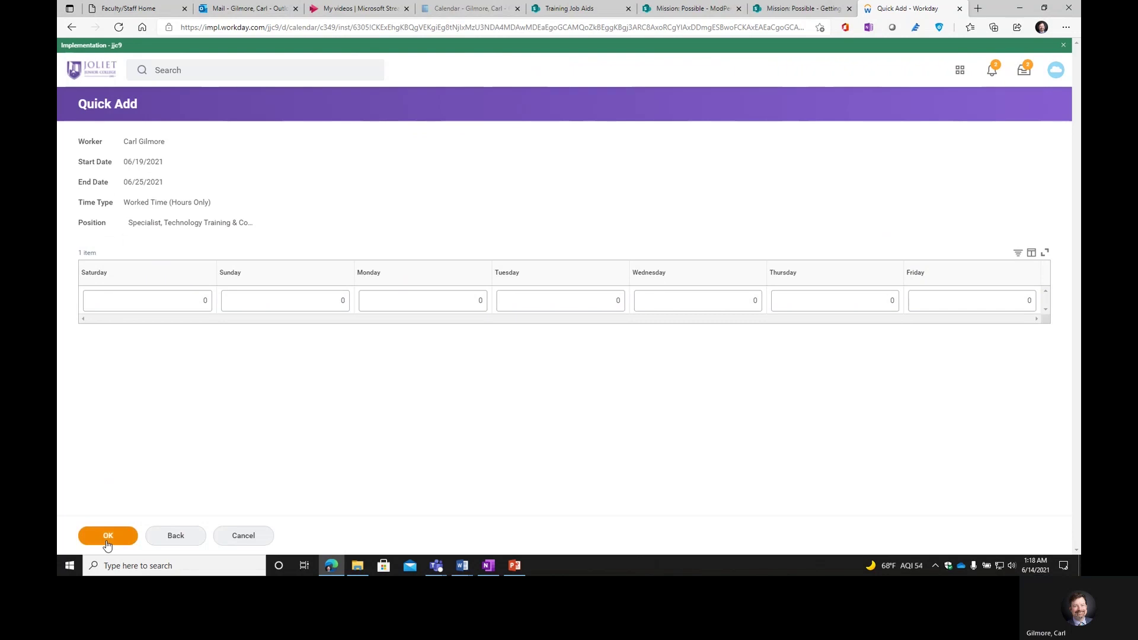
pyautogui.click(455, 298)
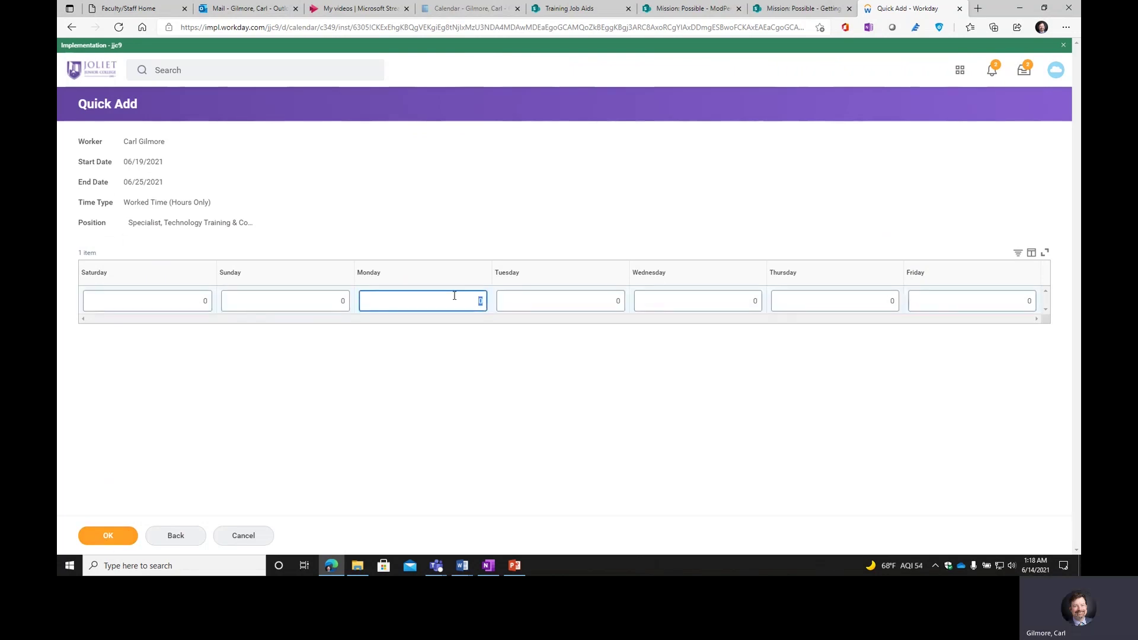
pyautogui.write('10')
pyautogui.click(574, 303)
pyautogui.write('10')
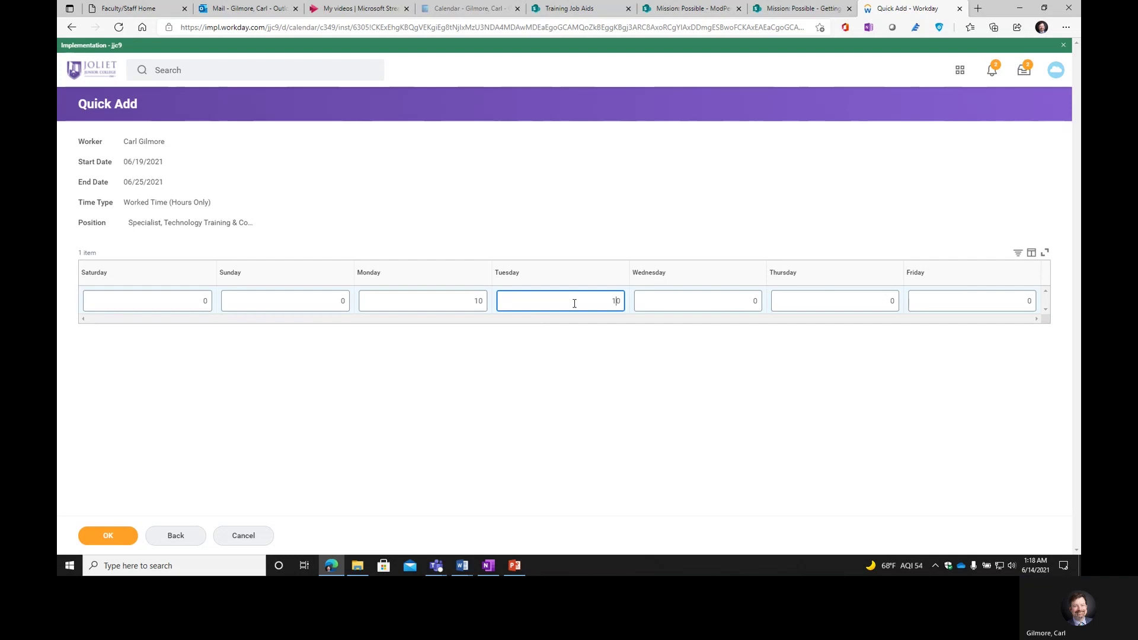
pyautogui.click(745, 303)
pyautogui.write('10')
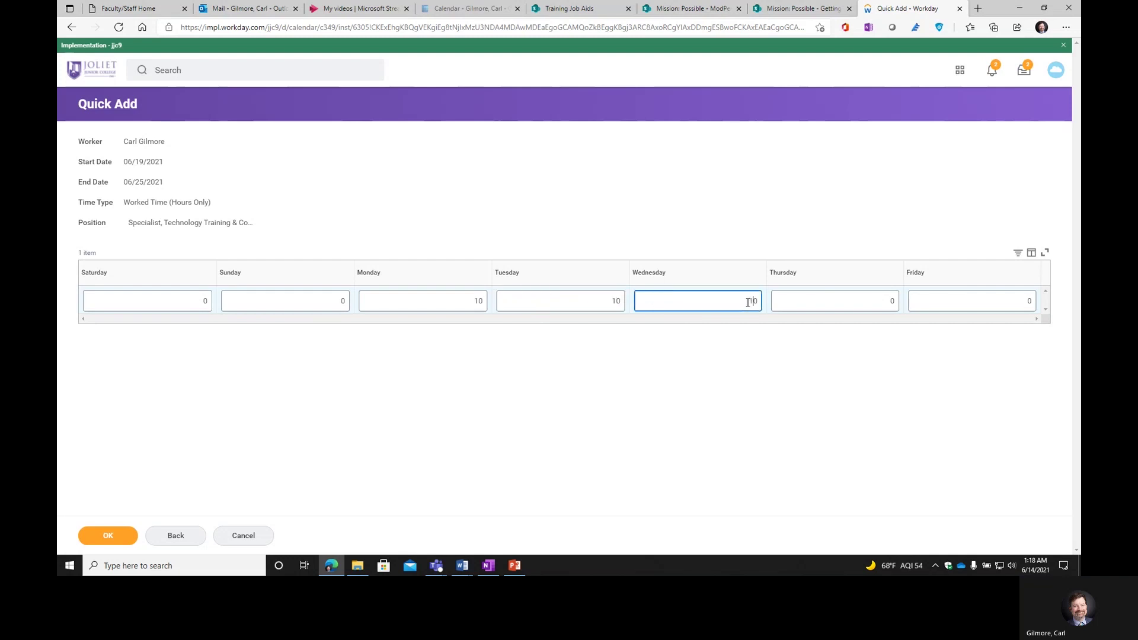
pyautogui.click(881, 303)
pyautogui.write('10')
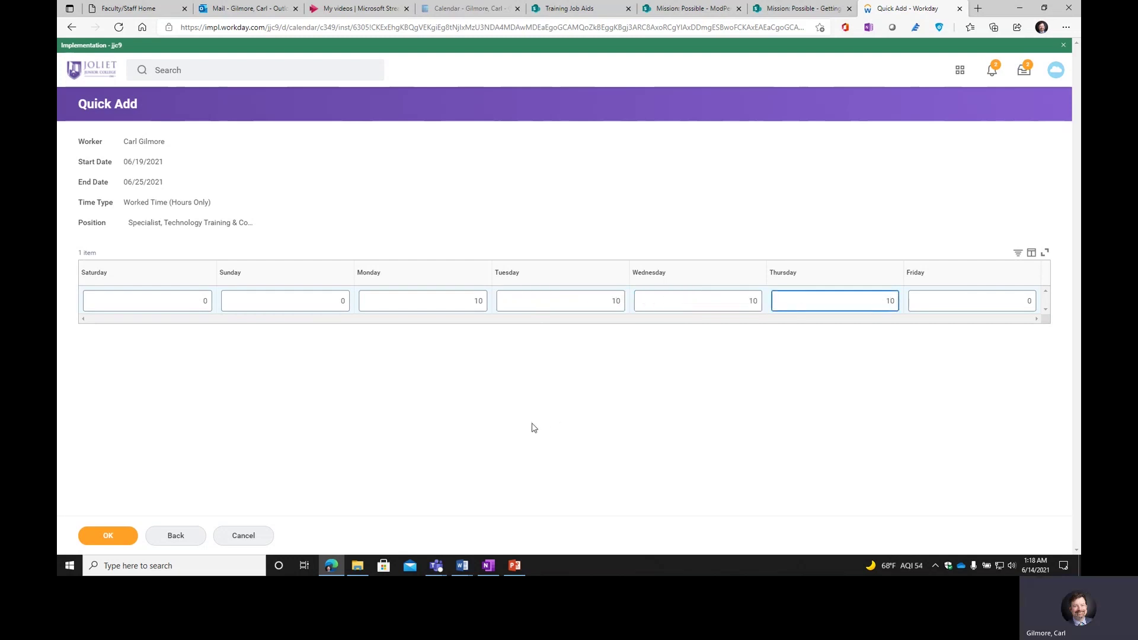
pyautogui.click(108, 536)
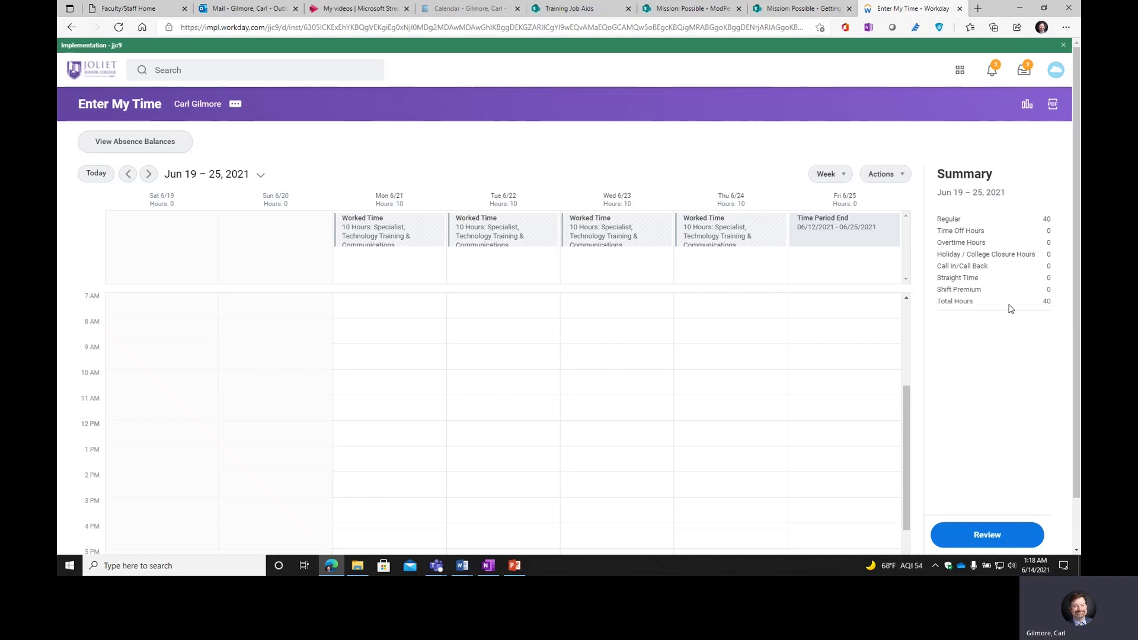
# - Review the totals for June 12–25, 2021, submit the time for approval, and dismiss the confirmation
pyautogui.click(981, 537)
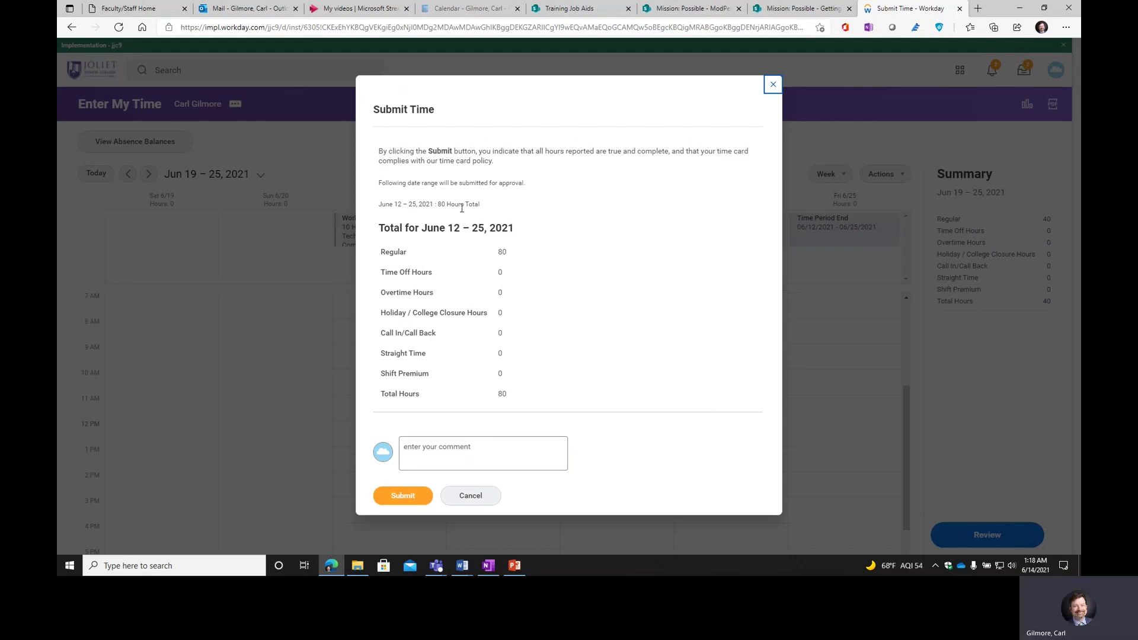
pyautogui.click(401, 499)
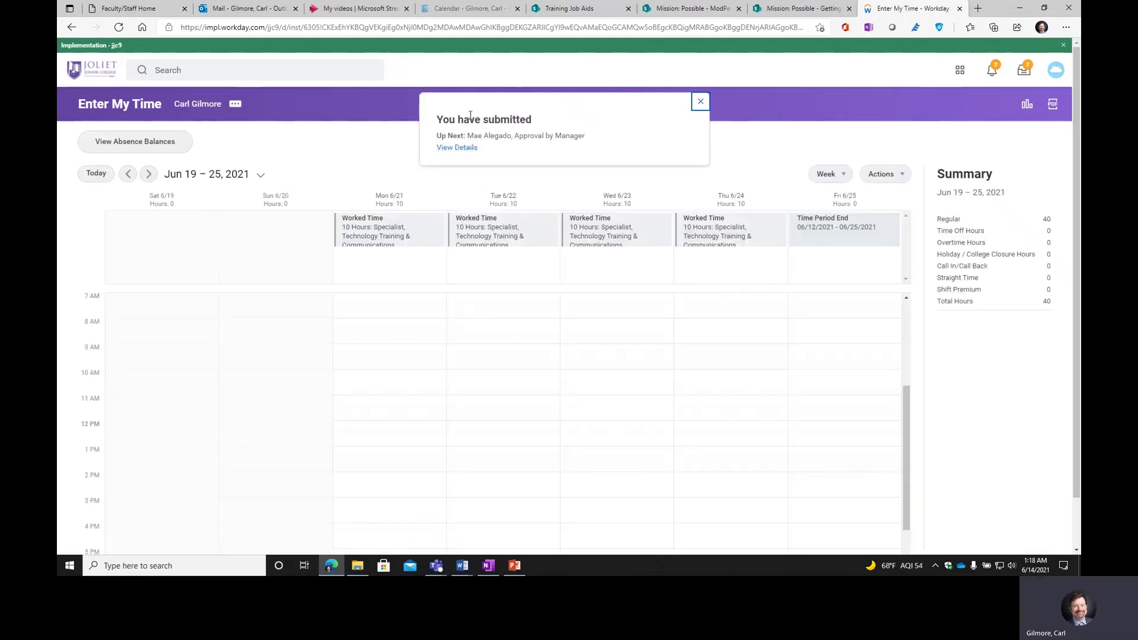
pyautogui.click(700, 103)
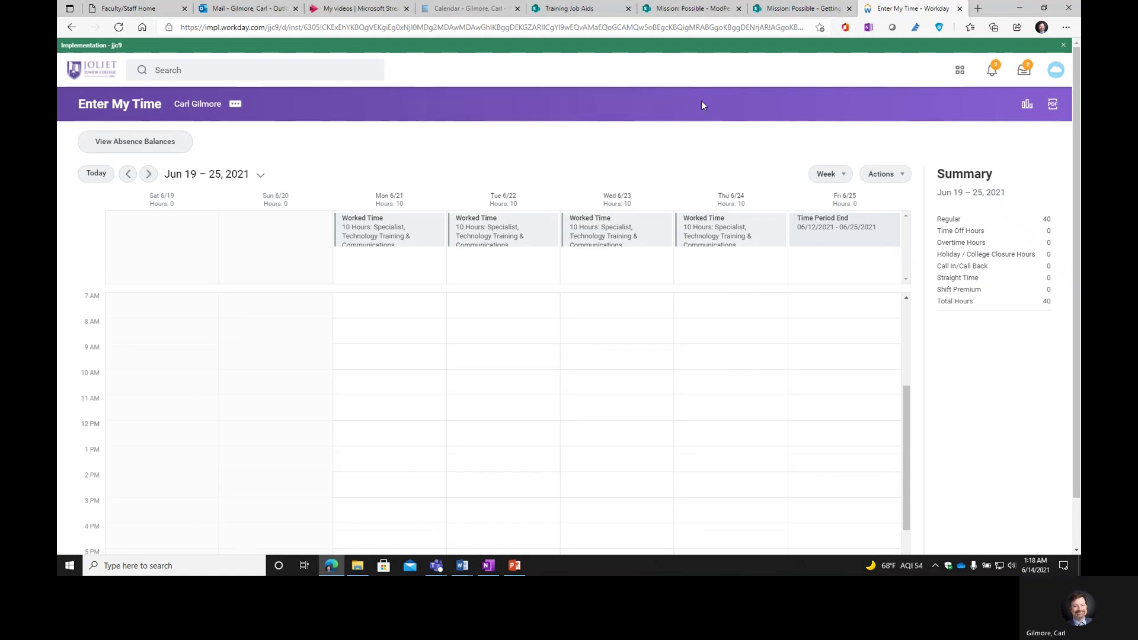